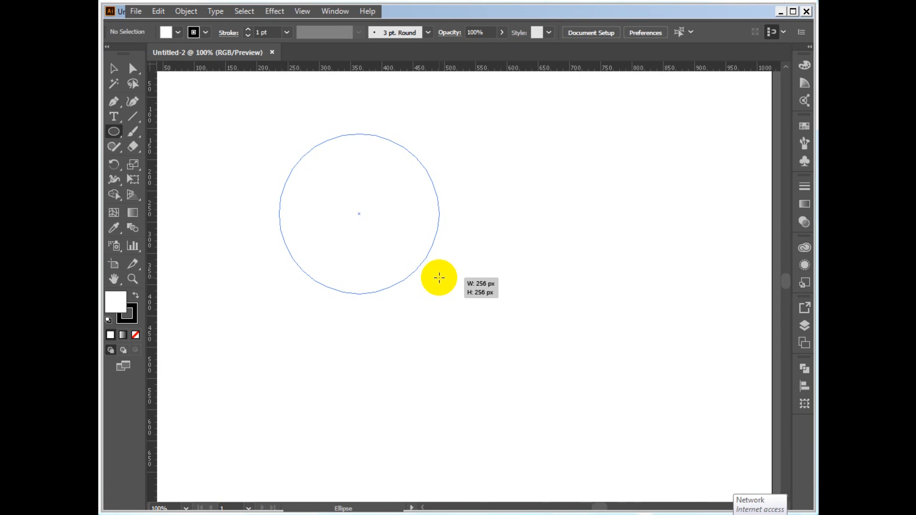
# - Draw a circle about 256 px across and duplicate it horizontally so the two circles overlap
pyautogui.click(444, 12)
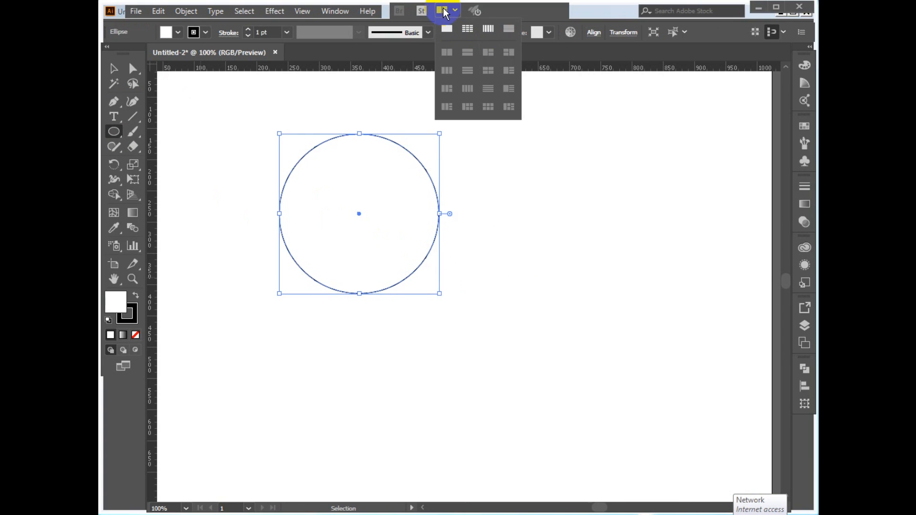
pyautogui.press('v')
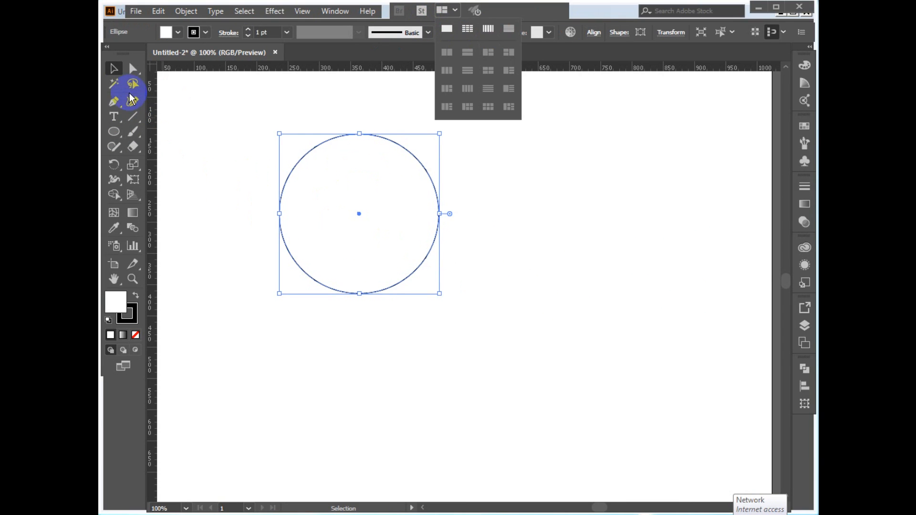
pyautogui.moveTo(193, 117); pyautogui.dragTo(425, 294)
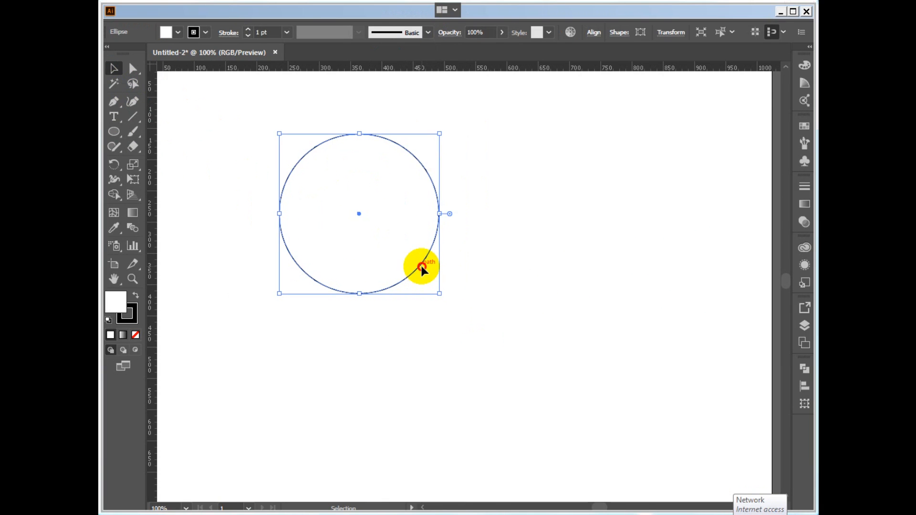
pyautogui.moveTo(422, 270)
pyautogui.mouseDown()
pyautogui.moveTo(693, 419)
pyautogui.moveTo(606, 430)
pyautogui.moveTo(542, 294)
pyautogui.moveTo(550, 272)
pyautogui.moveTo(543, 257)
pyautogui.moveTo(431, 256)
pyautogui.mouseUp()
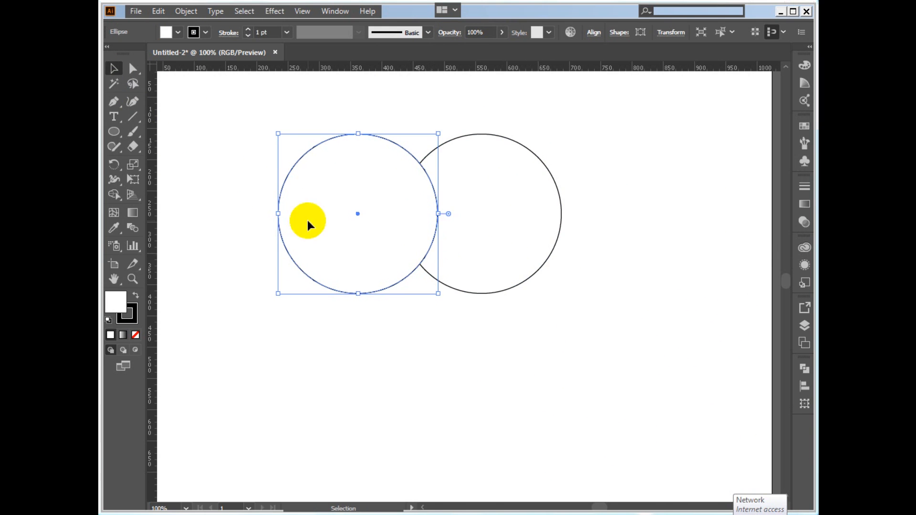
# - Remove the fill from both circles and cut away their outer parts with Shape Builder, leaving only the overlapping petal shape
pyautogui.moveTo(340, 111); pyautogui.dragTo(618, 346)
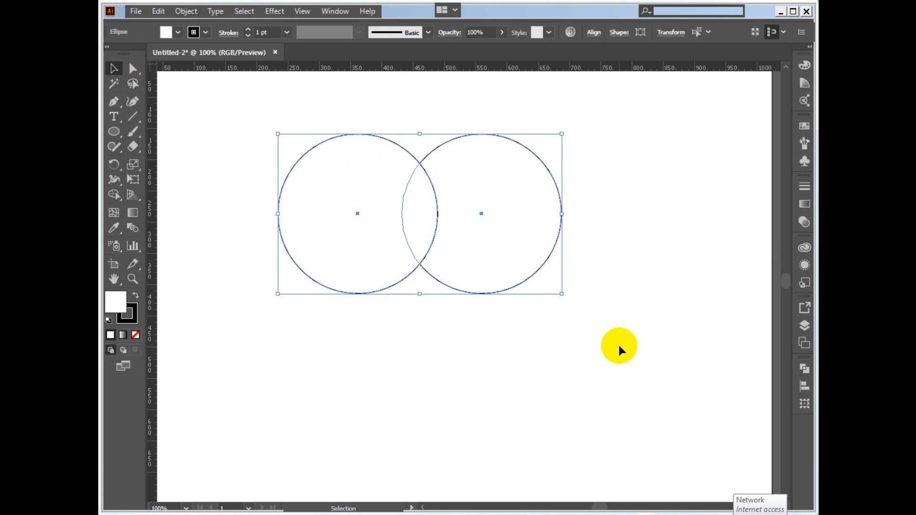
pyautogui.click(136, 335)
pyautogui.click(114, 195)
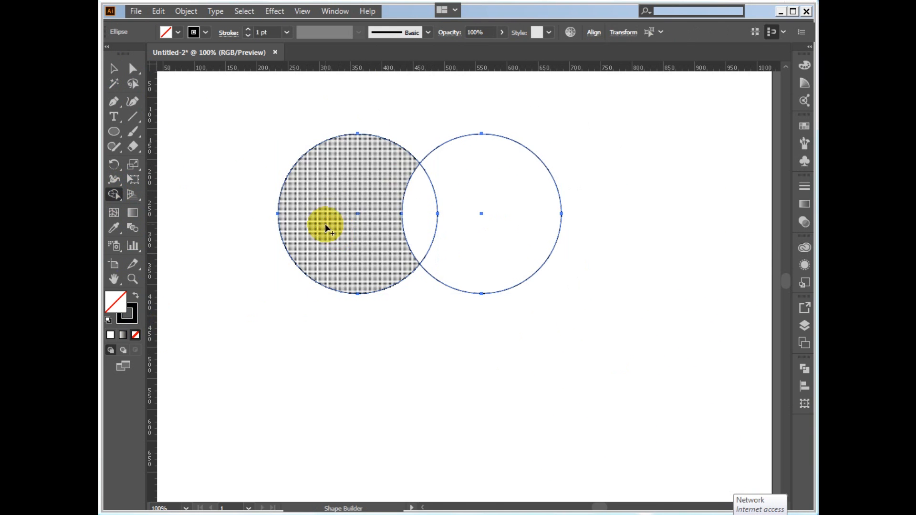
pyautogui.keyDown('alt'); pyautogui.click(337, 204); pyautogui.keyUp('alt')
pyautogui.keyDown('alt'); pyautogui.click(549, 187); pyautogui.keyUp('alt')
# - Create a copy of the petal rotated 20° about its bottom anchor point
pyautogui.click(113, 67)
pyautogui.moveTo(359, 149); pyautogui.dragTo(516, 341)
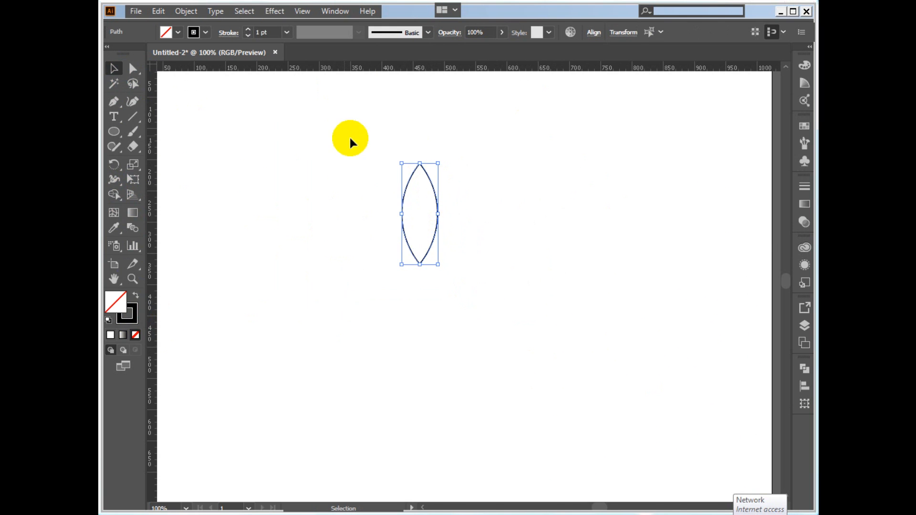
pyautogui.click(114, 167)
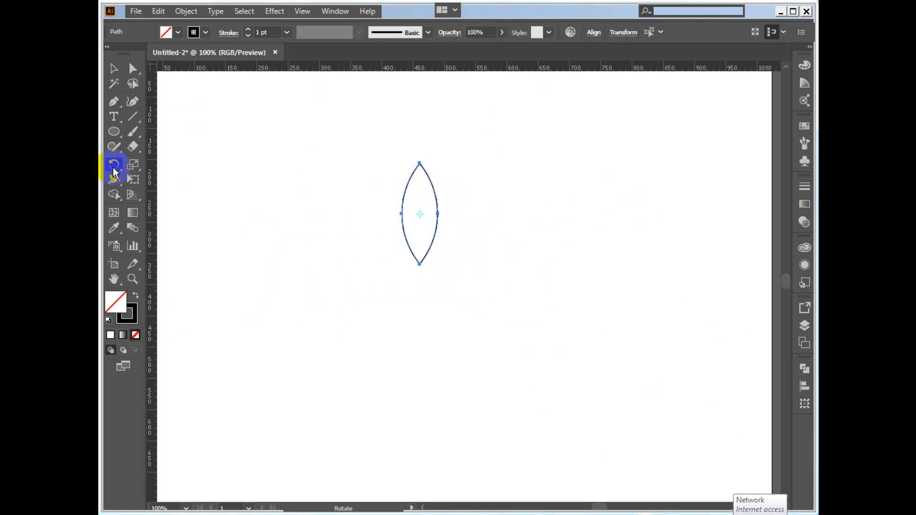
pyautogui.keyDown('alt'); pyautogui.click(419, 264); pyautogui.keyUp('alt')
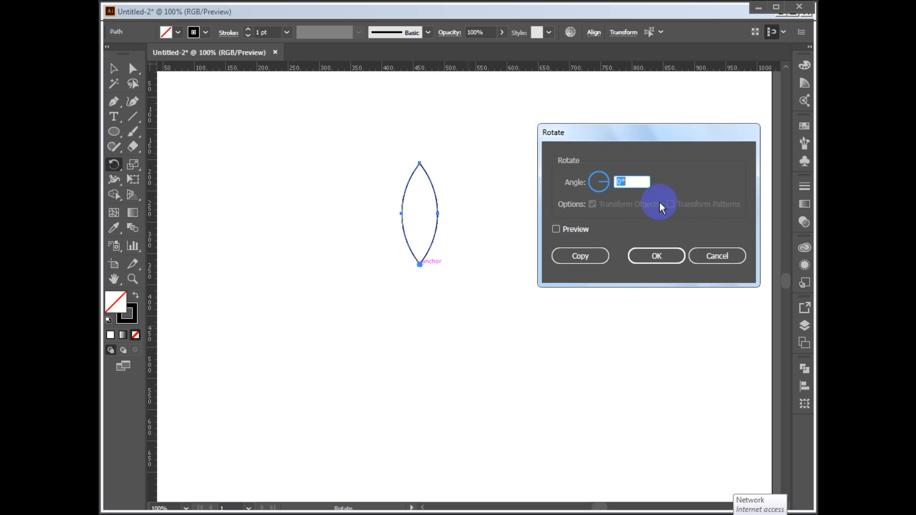
pyautogui.write('20')
pyautogui.click(584, 230)
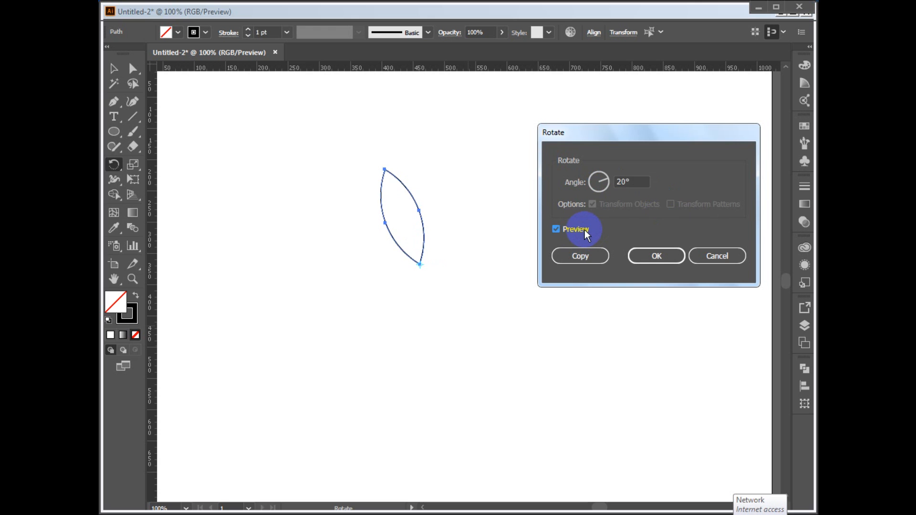
pyautogui.click(602, 262)
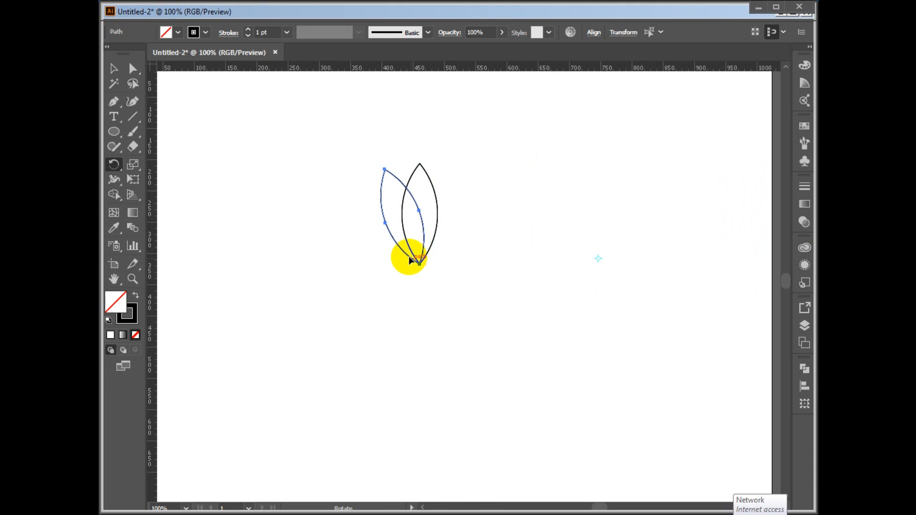
# - Create a copy of the tilted petal rotated -40° about the shared bottom anchor point
pyautogui.click(118, 166)
pyautogui.click(418, 249)
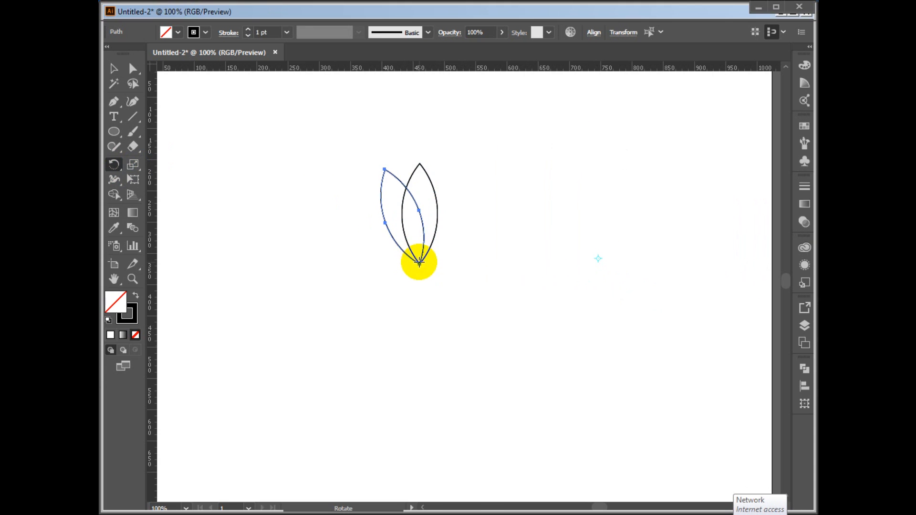
pyautogui.keyDown('alt'); pyautogui.click(419, 263); pyautogui.keyUp('alt')
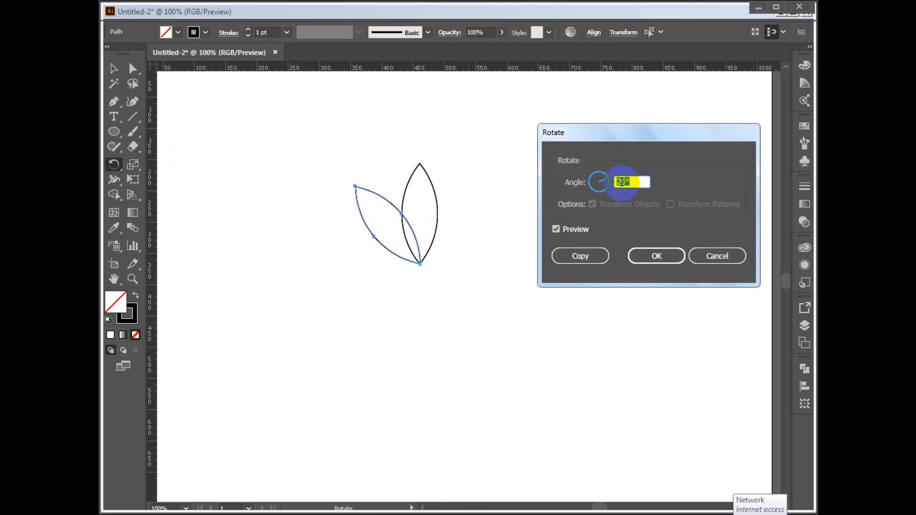
pyautogui.write('-')
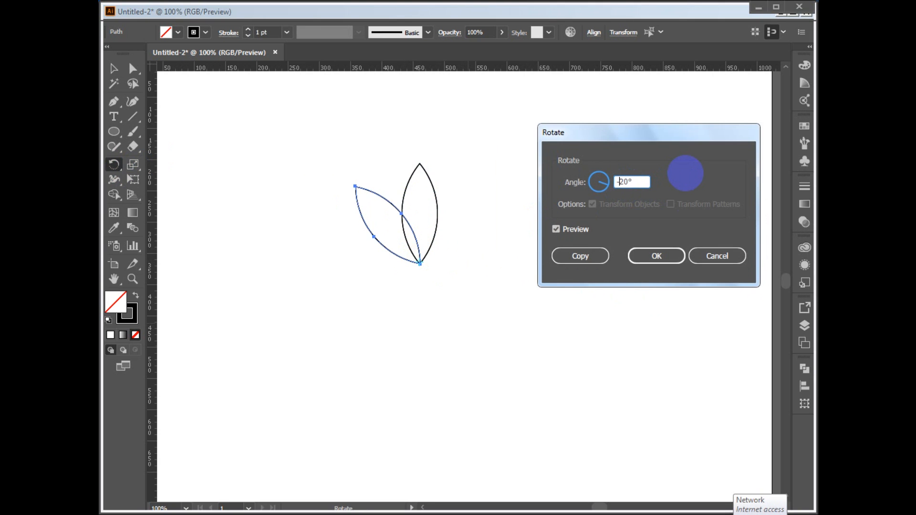
pyautogui.press('Delete')
pyautogui.write('4')
pyautogui.click(570, 257)
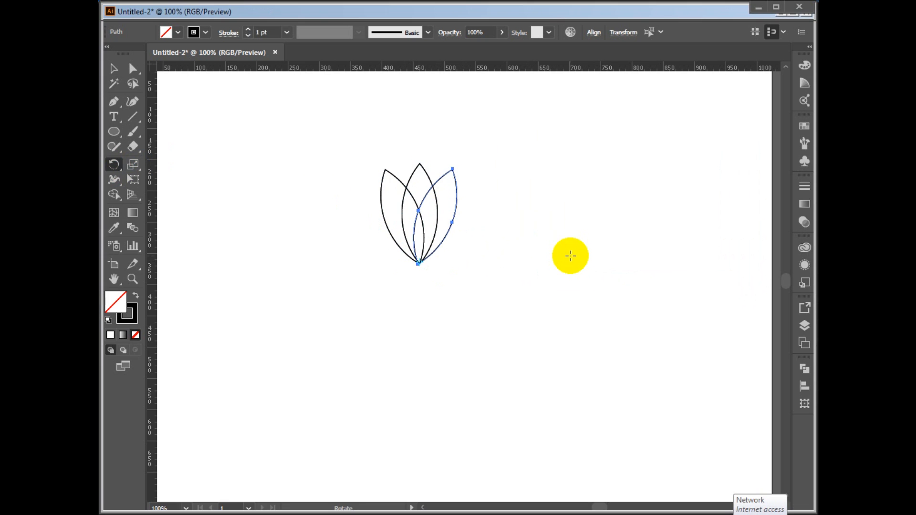
# - Swap fill and stroke on all three petals and set their fill to a bright green
pyautogui.click(123, 79)
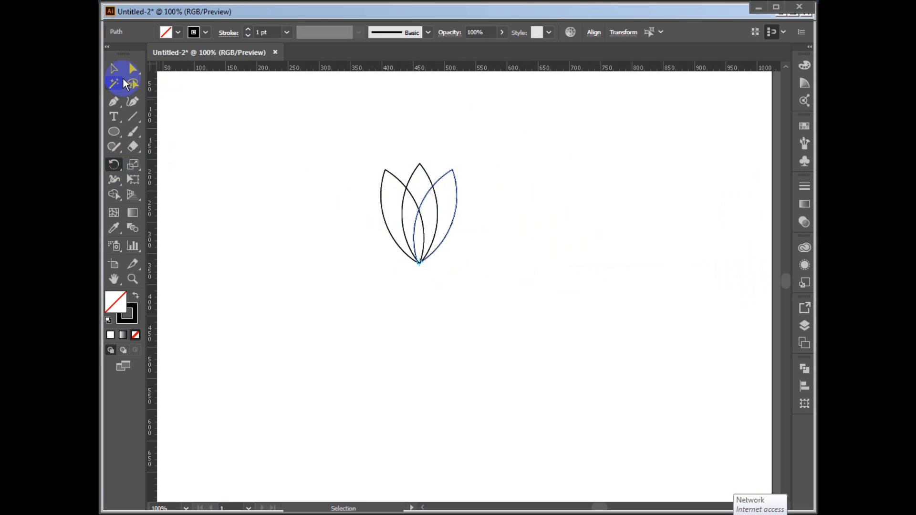
pyautogui.click(311, 184)
pyautogui.moveTo(306, 150); pyautogui.dragTo(574, 310)
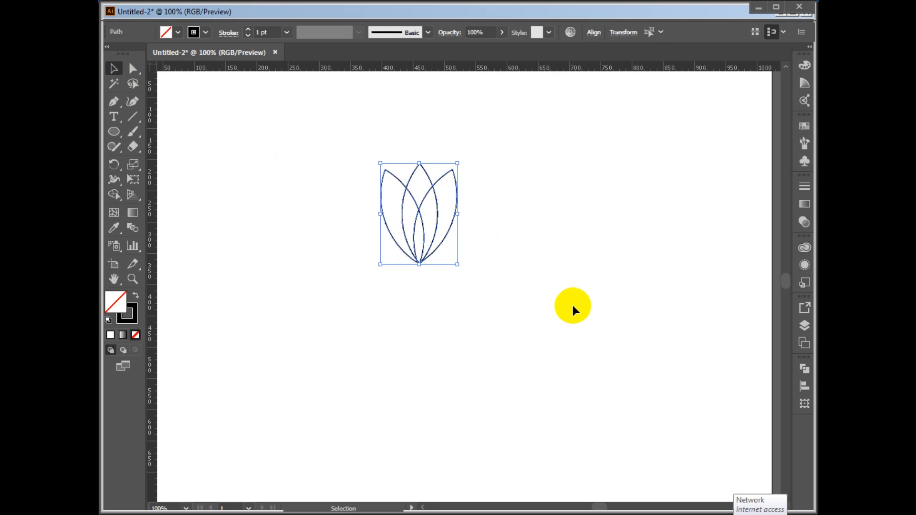
pyautogui.click(135, 297)
pyautogui.doubleClick(117, 299)
pyautogui.click(612, 251)
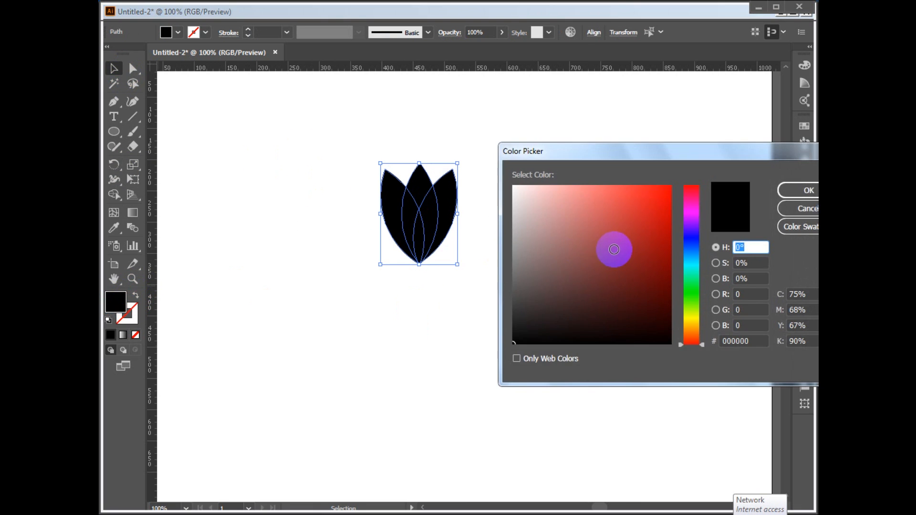
pyautogui.click(685, 293)
pyautogui.click(648, 254)
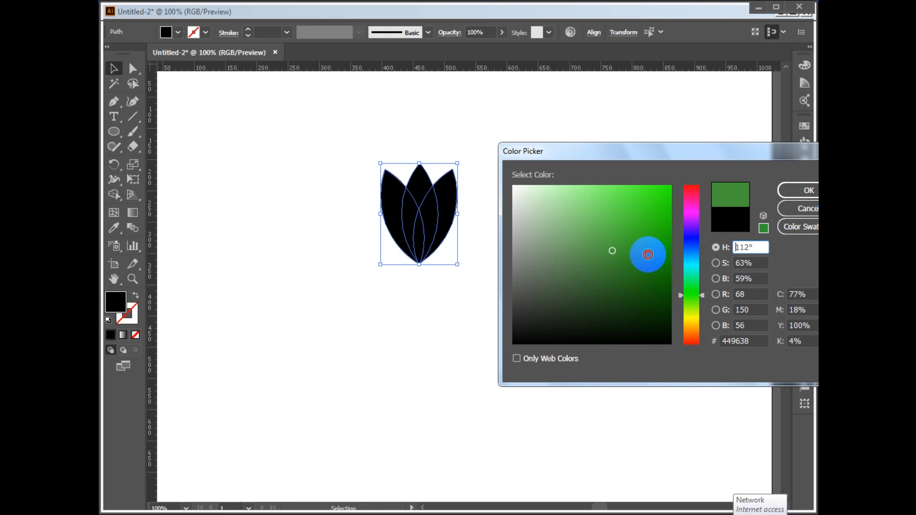
pyautogui.click(801, 190)
# - Draw a circle about 184 px across over the petals, leaving their pointed bottom sticking out below it
pyautogui.click(606, 222)
pyautogui.keyDown('ctrl'); pyautogui.click(531, 256); pyautogui.keyUp('ctrl')
pyautogui.moveTo(454, 259); pyautogui.dragTo(591, 272)
pyautogui.click(447, 178)
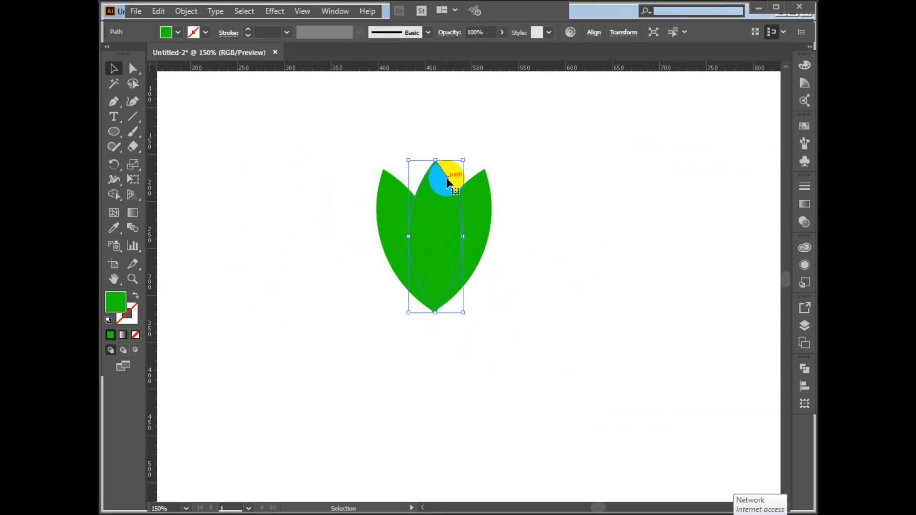
pyautogui.moveTo(573, 181); pyautogui.dragTo(301, 338)
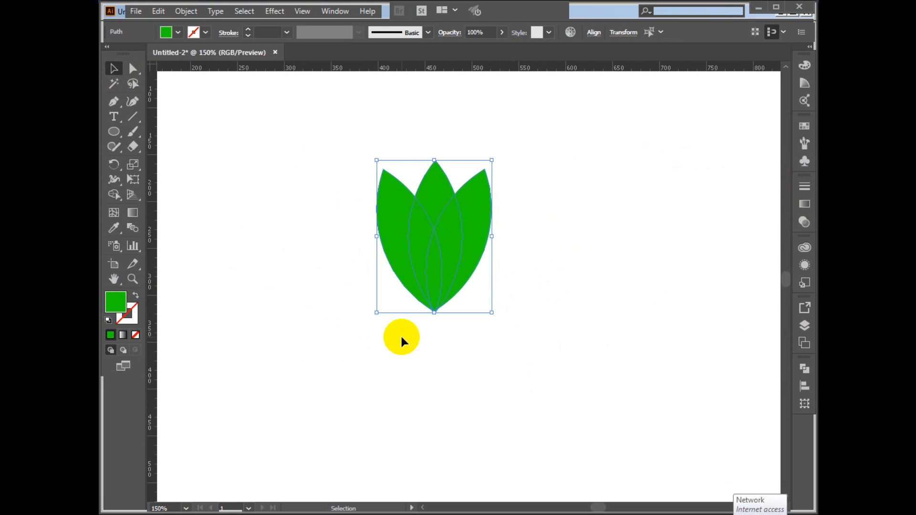
pyautogui.moveTo(557, 420); pyautogui.dragTo(566, 381)
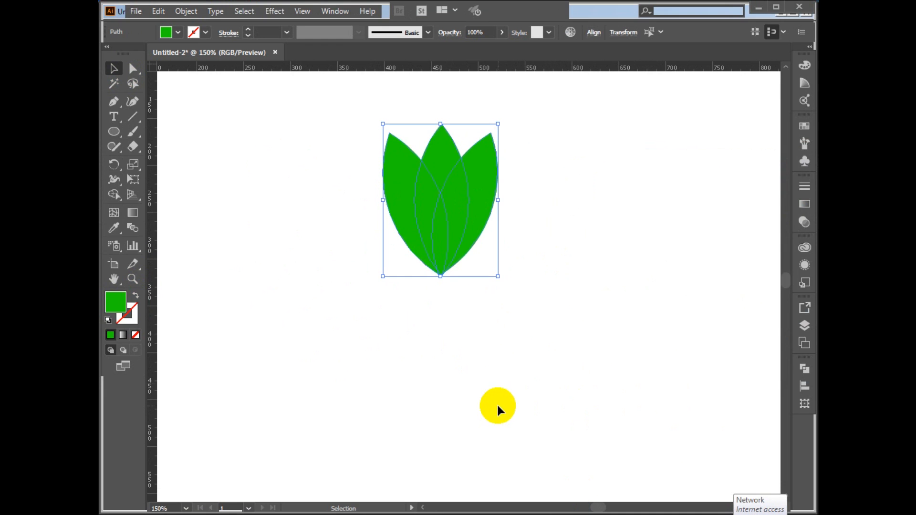
pyautogui.moveTo(528, 361); pyautogui.dragTo(536, 362)
pyautogui.click(119, 137)
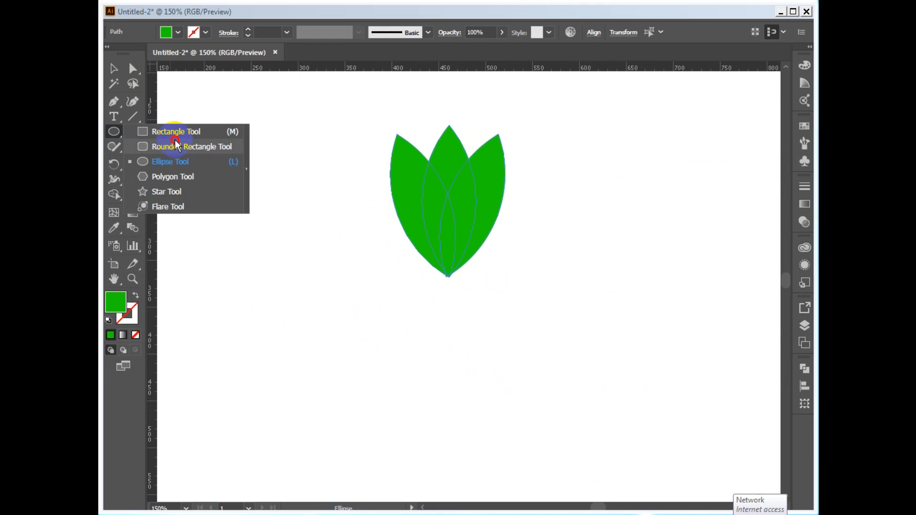
pyautogui.click(200, 162)
pyautogui.moveTo(416, 339)
pyautogui.mouseDown()
pyautogui.moveTo(477, 426)
pyautogui.moveTo(552, 256)
pyautogui.moveTo(508, 248)
pyautogui.mouseUp()
pyautogui.hotkey('alt', 'space')
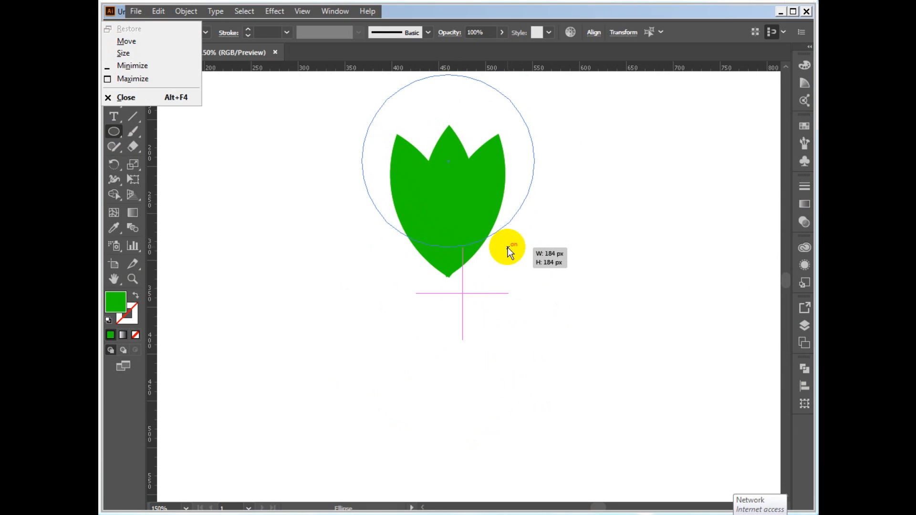
pyautogui.click(494, 15)
# - Select the circle and petals and remove the petal parts outside the circle's lower edge with Shape Builder
pyautogui.press('v')
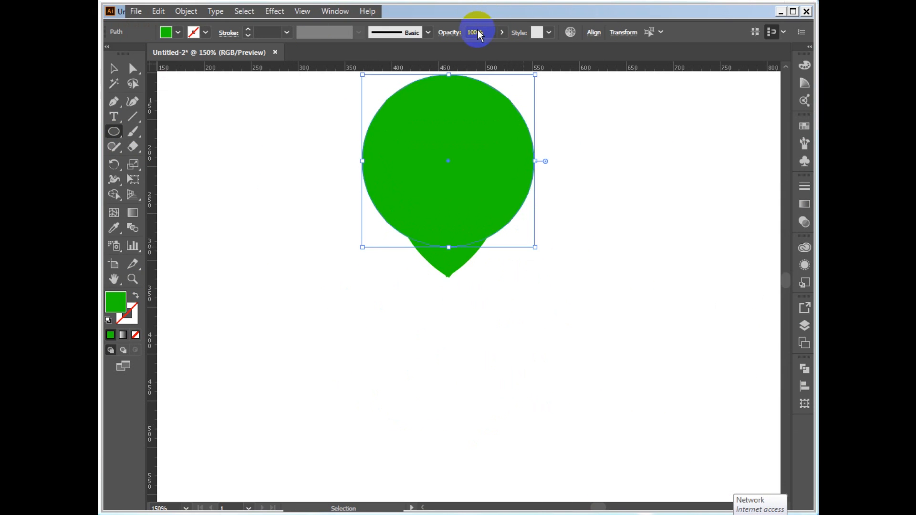
pyautogui.keyDown('shift'); pyautogui.click(494, 167); pyautogui.keyUp('shift')
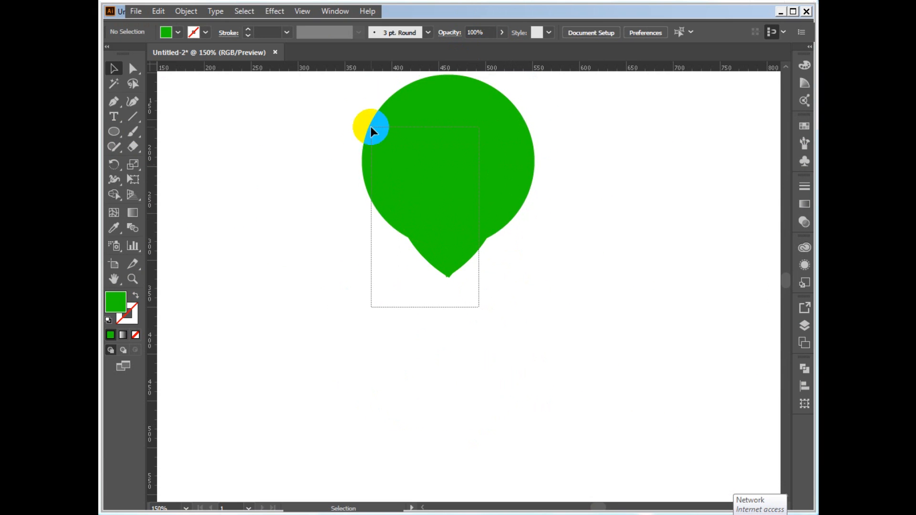
pyautogui.moveTo(370, 126); pyautogui.dragTo(285, 305)
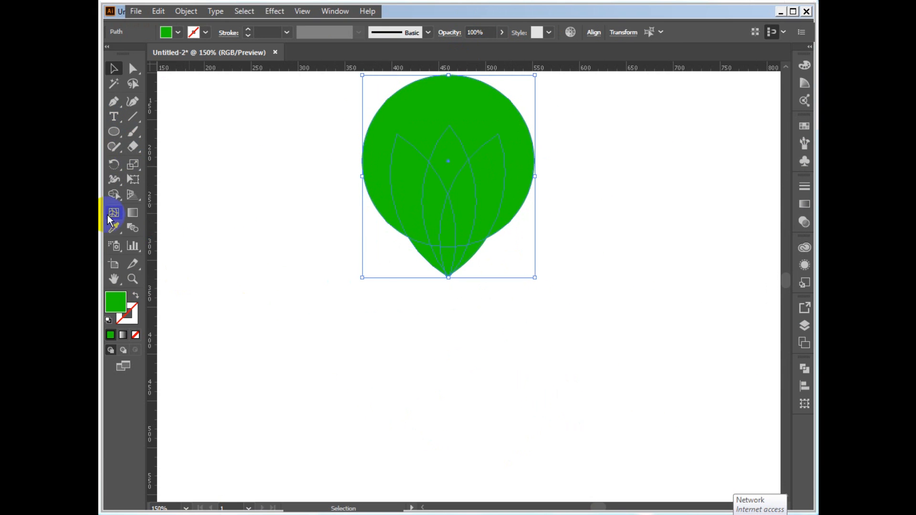
pyautogui.click(114, 196)
pyautogui.moveTo(474, 262); pyautogui.dragTo(289, 232)
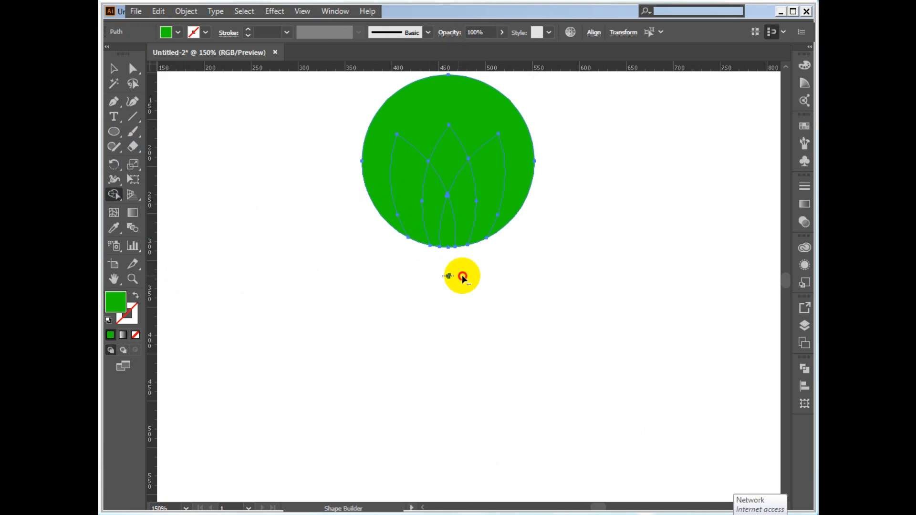
# - Move the circle aside from the trimmed petals and undo the move
pyautogui.click(113, 68)
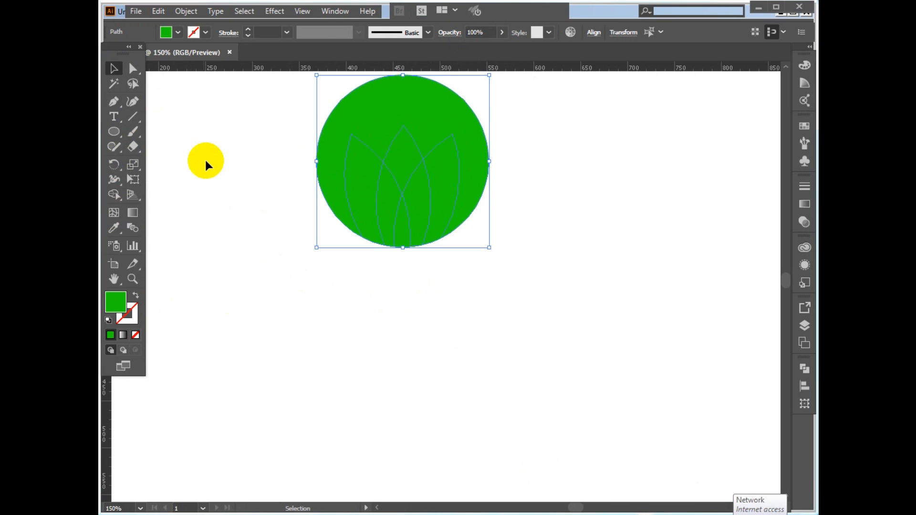
pyautogui.click(205, 159)
pyautogui.moveTo(424, 102); pyautogui.dragTo(654, 152)
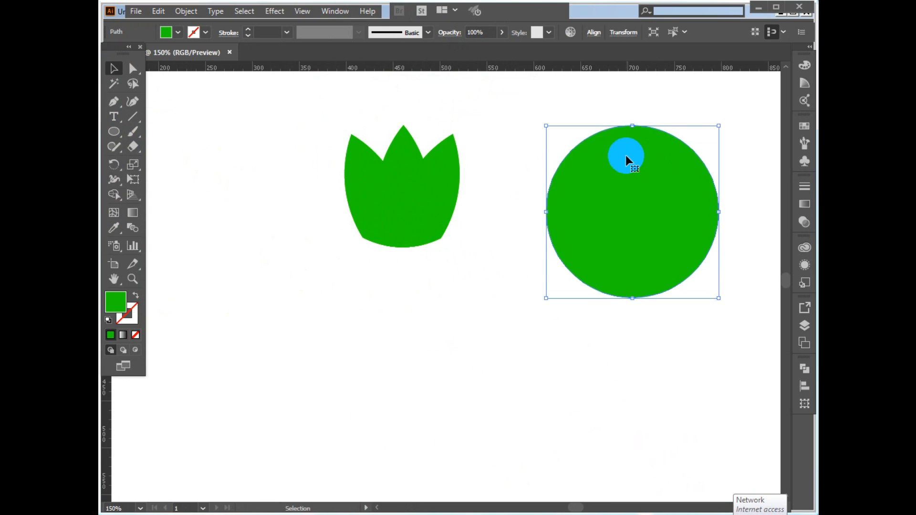
pyautogui.click(496, 210)
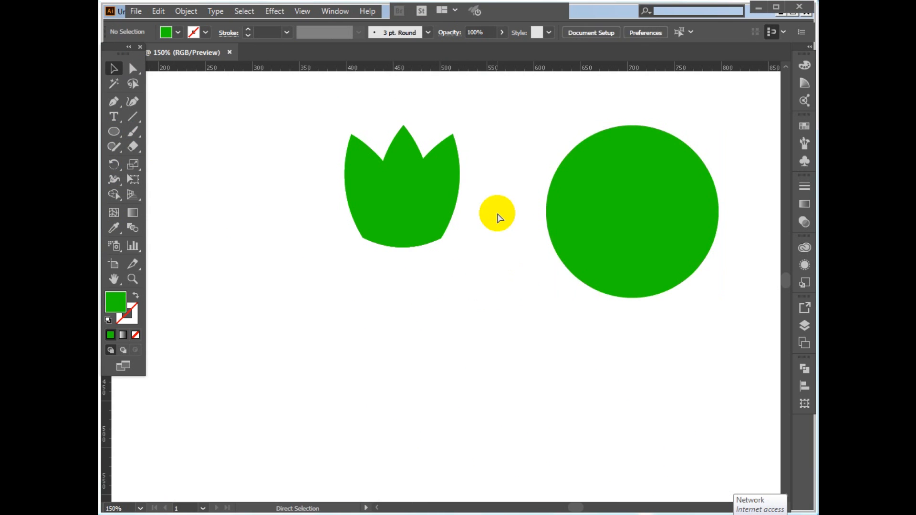
pyautogui.hotkey('ctrl', 'z')
pyautogui.press('a')
pyautogui.click(414, 138)
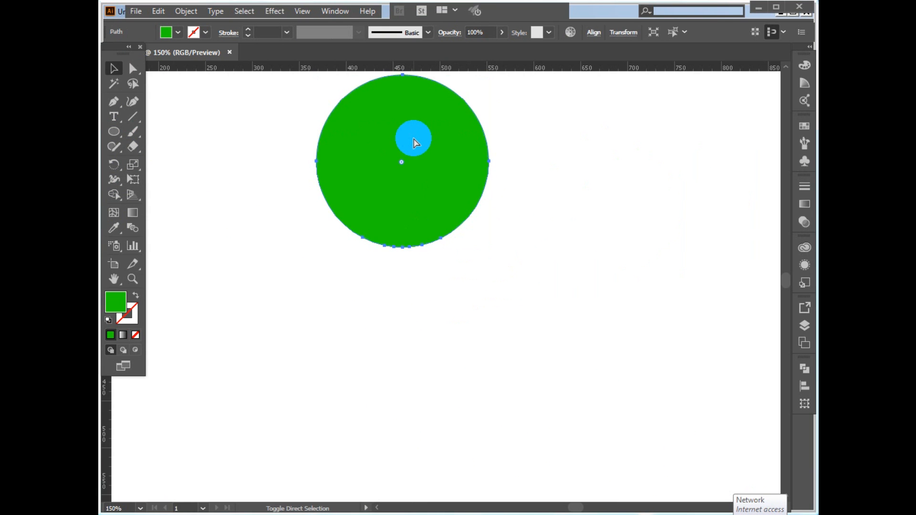
# - Set the left petal's fill to dark green 1c770c
pyautogui.click(389, 173)
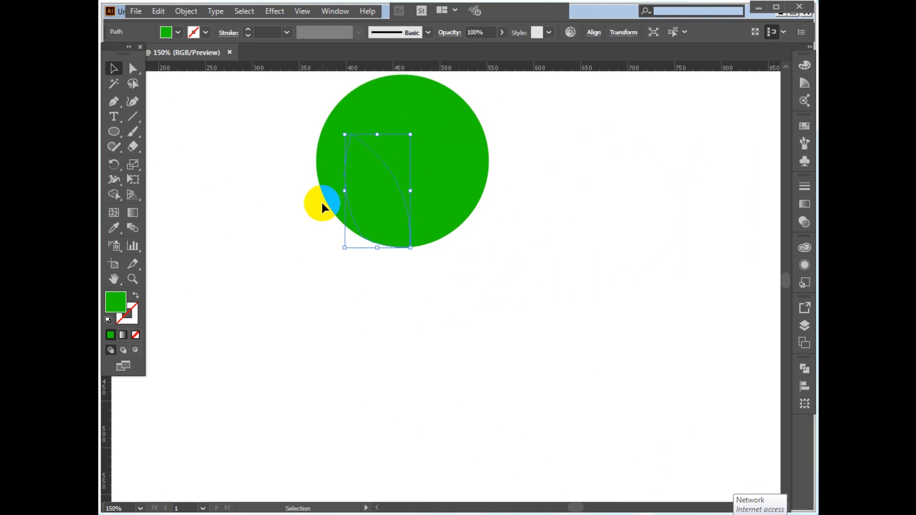
pyautogui.doubleClick(119, 305)
pyautogui.moveTo(640, 259); pyautogui.dragTo(655, 270)
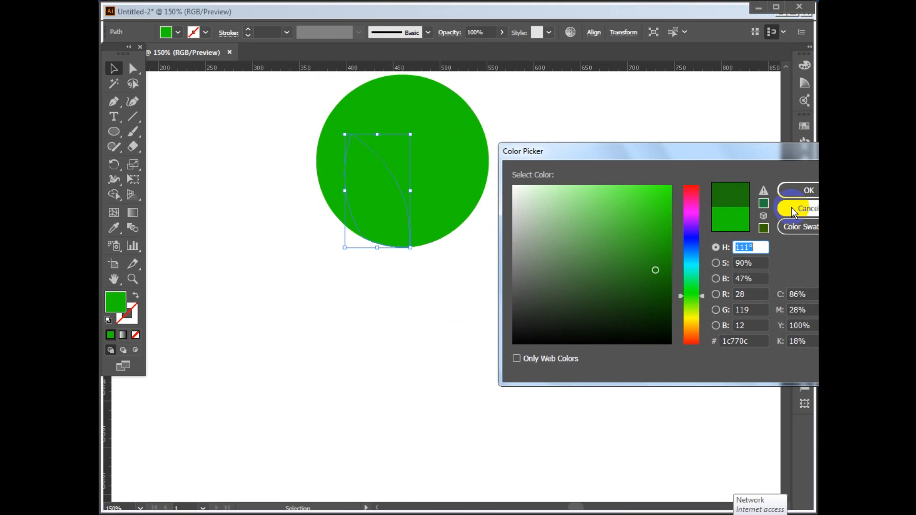
pyautogui.click(809, 190)
# - Set the middle petal's fill to a medium green, lighter than the left petal's
pyautogui.click(401, 156)
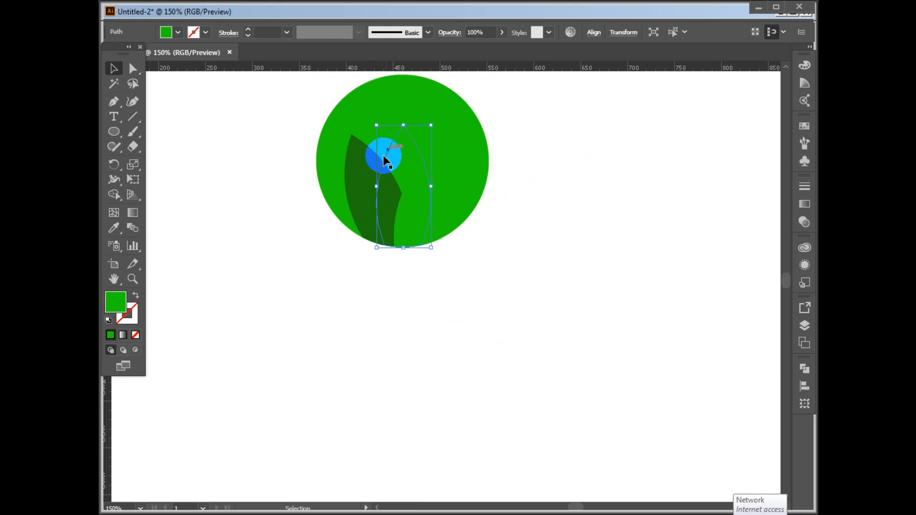
pyautogui.doubleClick(117, 298)
pyautogui.click(658, 247)
pyautogui.press('Return')
# - Set the right petal's fill to dark green 116602, the darkest of the three petals
pyautogui.click(460, 164)
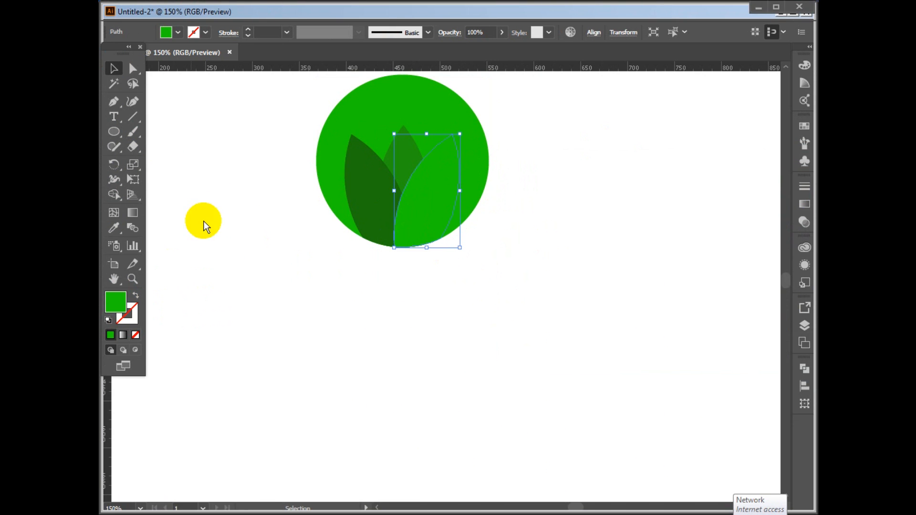
pyautogui.doubleClick(117, 301)
pyautogui.click(665, 276)
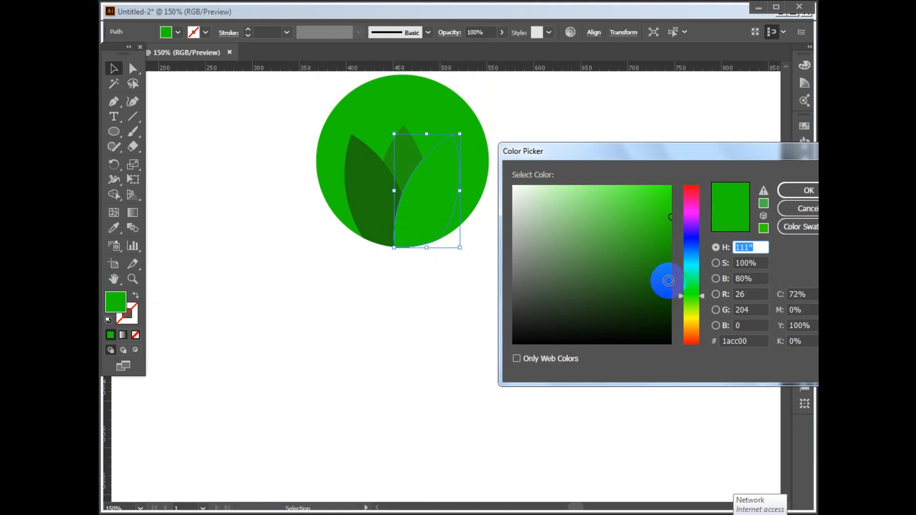
pyautogui.click(787, 187)
pyautogui.click(525, 277)
pyautogui.moveTo(529, 276); pyautogui.dragTo(560, 323)
pyautogui.click(485, 167)
pyautogui.click(543, 317)
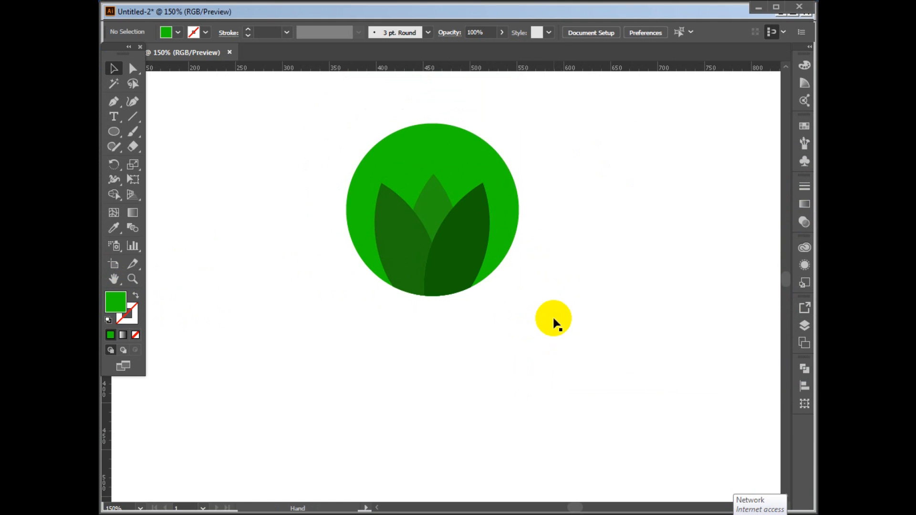
# - Swap the circle's fill and stroke, leaving it unfilled with a green outline around the petals
pyautogui.click(415, 136)
pyautogui.click(114, 279)
pyautogui.click(136, 295)
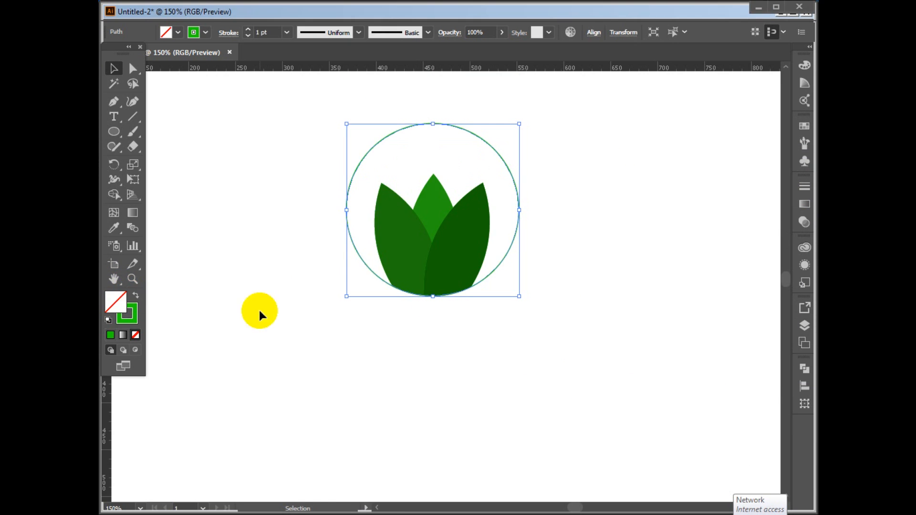
pyautogui.hotkey('ctrl', 'shift', 'a')
pyautogui.moveTo(589, 341)
pyautogui.mouseDown()
pyautogui.moveTo(590, 358)
pyautogui.moveTo(600, 355)
pyautogui.mouseUp()
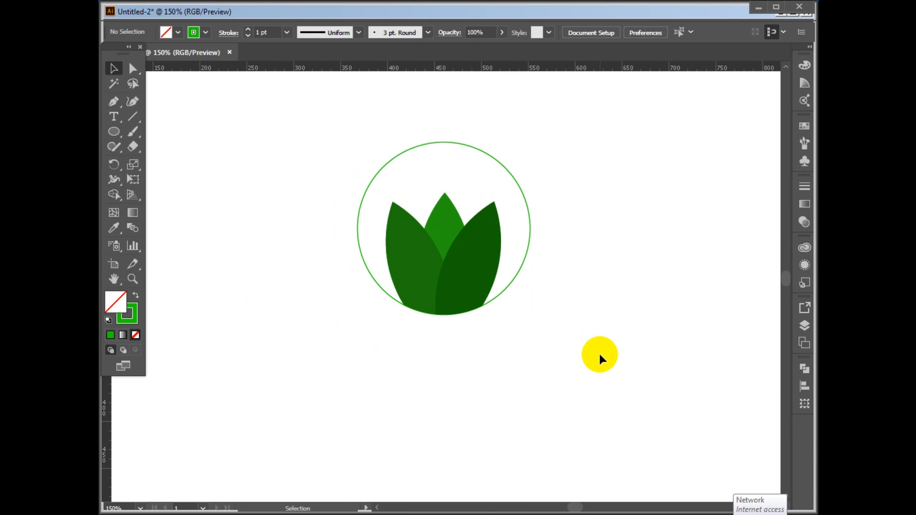
pyautogui.moveTo(563, 339); pyautogui.dragTo(564, 338)
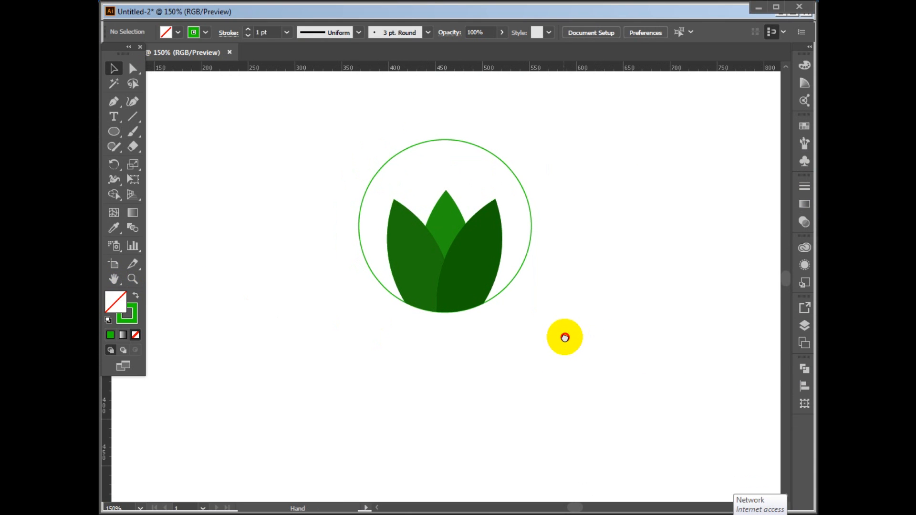
# - Set the circle's stroke weight to 3 pt
pyautogui.click(529, 192)
pyautogui.keyDown('shift'); pyautogui.click(461, 219); pyautogui.keyUp('shift')
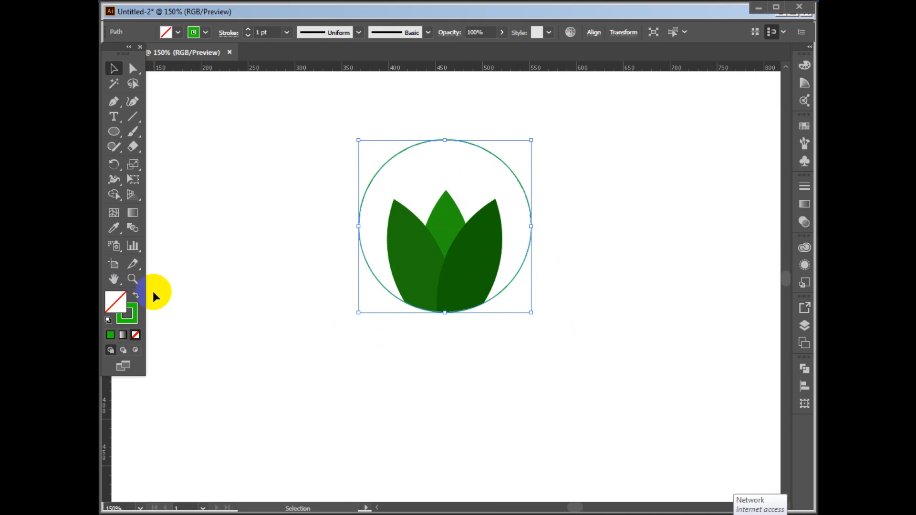
pyautogui.click(128, 313)
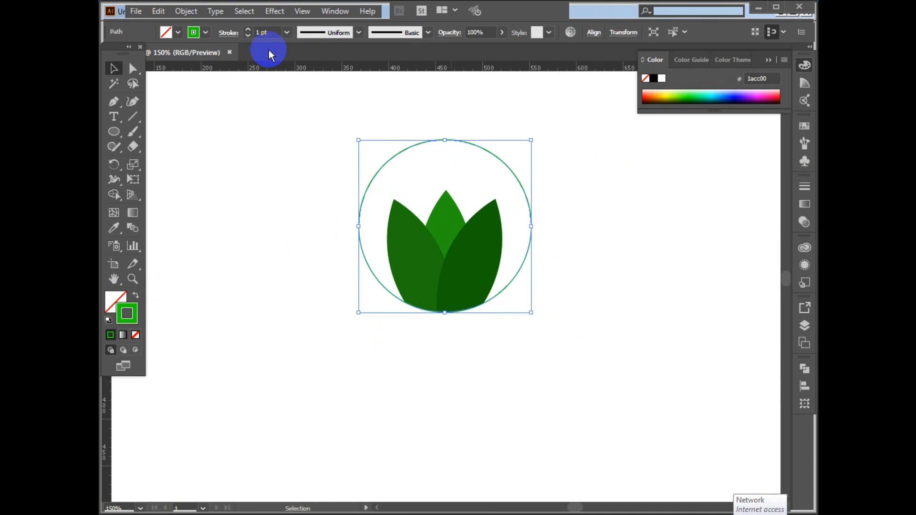
pyautogui.click(248, 28)
pyautogui.click(247, 28)
pyautogui.click(289, 195)
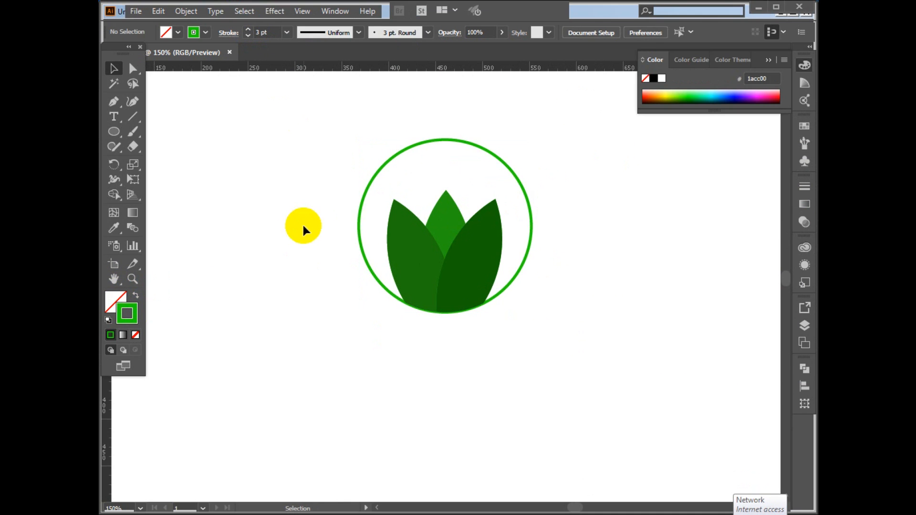
pyautogui.keyDown('ctrl'); pyautogui.keyDown('alt'); pyautogui.click(543, 360); pyautogui.keyUp('alt'); pyautogui.keyUp('ctrl')
pyautogui.moveTo(535, 299); pyautogui.dragTo(551, 304)
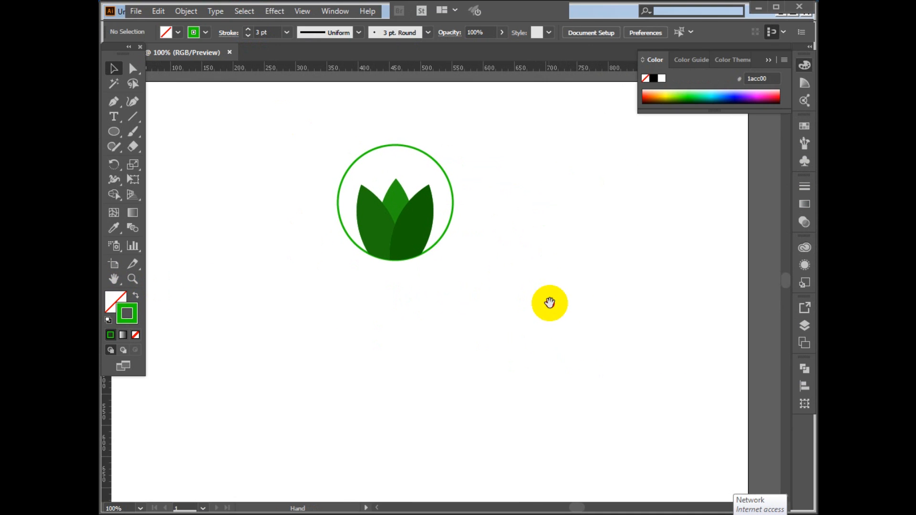
# - Increase the circle's stroke weight to 5 pt and keep its current stroke colour
pyautogui.click(426, 162)
pyautogui.click(247, 29)
pyautogui.click(248, 29)
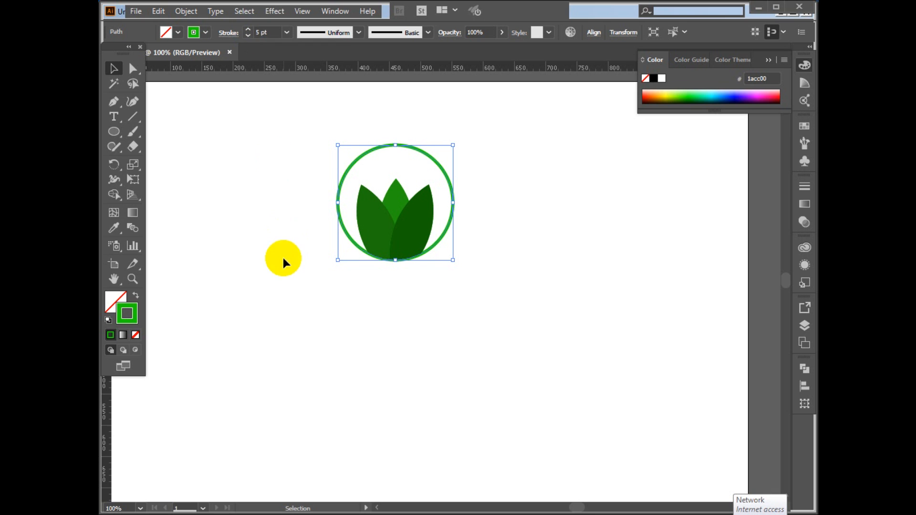
pyautogui.doubleClick(136, 311)
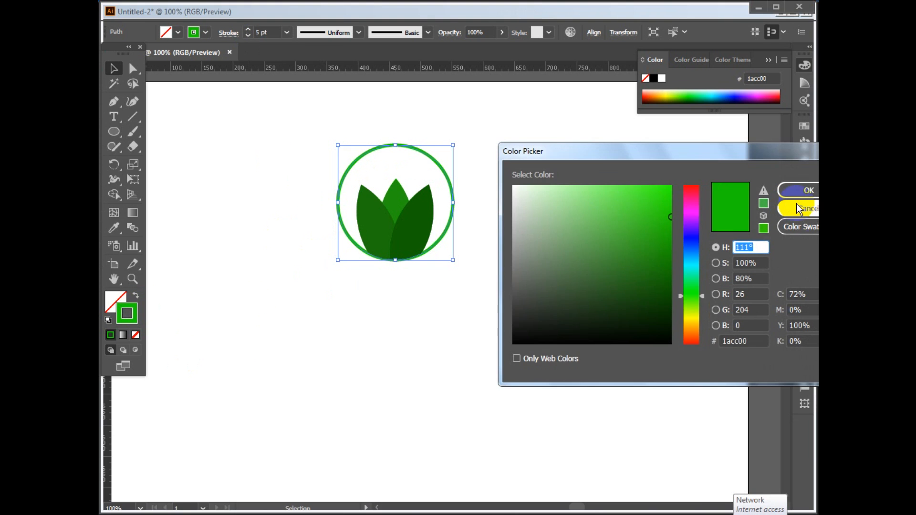
pyautogui.click(810, 213)
# - Sample the right petal's dark green onto the circle with the Eyedropper and make it the outline colour, without fill
pyautogui.press('u')
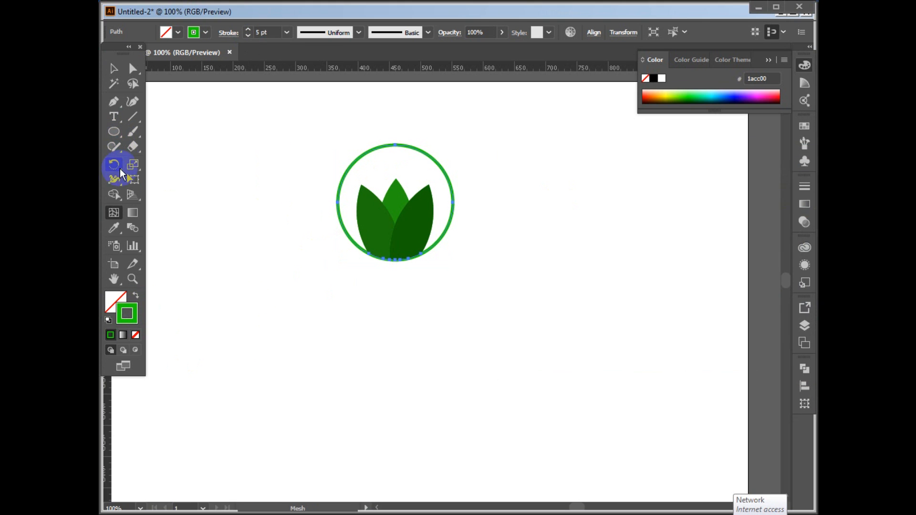
pyautogui.click(118, 230)
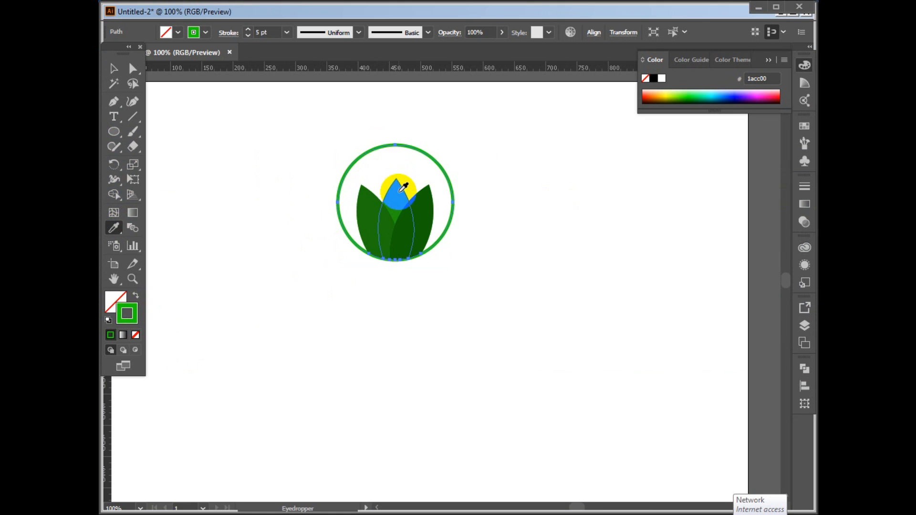
pyautogui.click(421, 192)
pyautogui.click(134, 297)
# - Set the dark green circle's stroke weight to 4 pt and deselect it
pyautogui.click(248, 33)
pyautogui.click(259, 33)
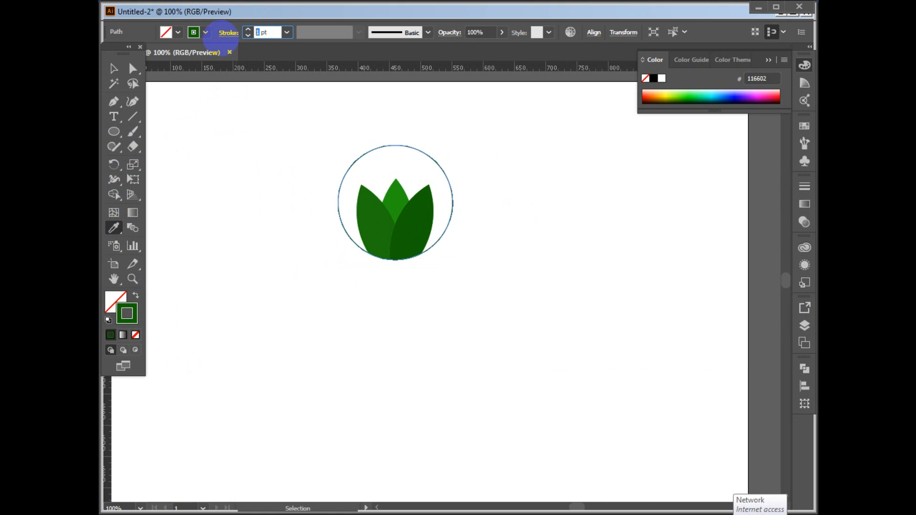
pyautogui.write('4')
pyautogui.press('Return')
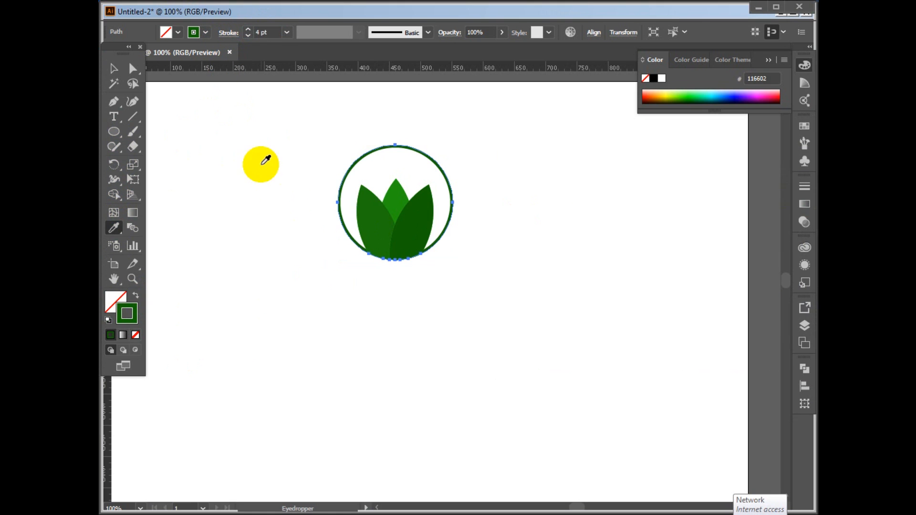
pyautogui.press('v')
pyautogui.click(488, 271)
# - Select the circle and all three petals and move them slightly down
pyautogui.moveTo(497, 153); pyautogui.dragTo(313, 289)
pyautogui.click(385, 243)
pyautogui.moveTo(385, 244); pyautogui.dragTo(389, 255)
pyautogui.click(443, 307)
pyautogui.press('space')
pyautogui.moveTo(457, 313); pyautogui.dragTo(458, 310)
# - Group the circle with the petals and move the group further down the artboard
pyautogui.moveTo(288, 112); pyautogui.dragTo(500, 311)
pyautogui.hotkey('ctrl', 'g')
pyautogui.moveTo(403, 237); pyautogui.dragTo(408, 262)
pyautogui.click(500, 344)
pyautogui.press('space')
pyautogui.moveTo(496, 339); pyautogui.dragTo(516, 333)
# - Enlarge the grouped logo proportionally by about a quarter
pyautogui.moveTo(350, 183); pyautogui.dragTo(498, 309)
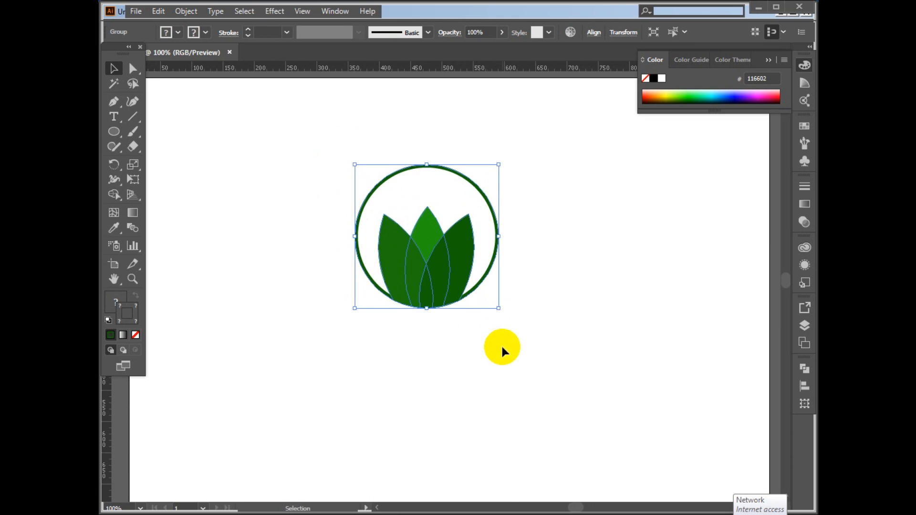
pyautogui.press('space')
pyautogui.click(491, 353)
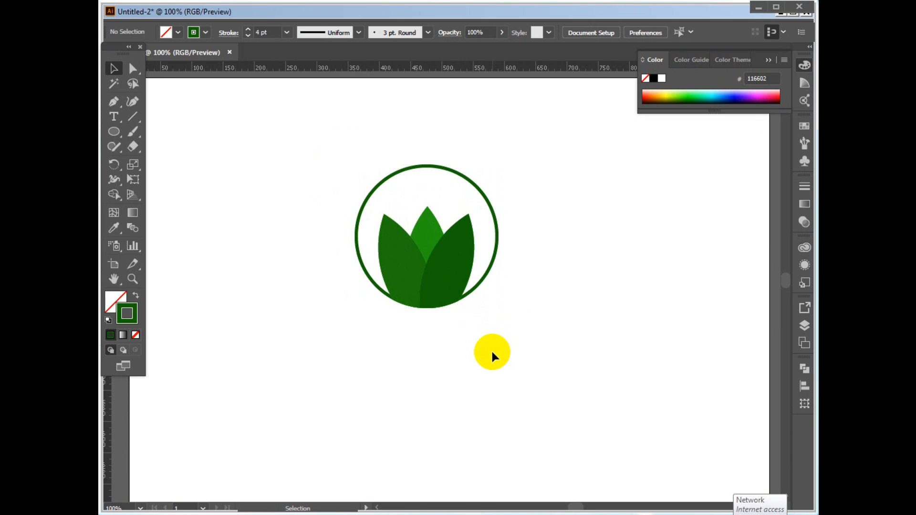
# - Add the text "lotus" in black centred just below the logo and enlarge it to 42.78 pt
pyautogui.press('t')
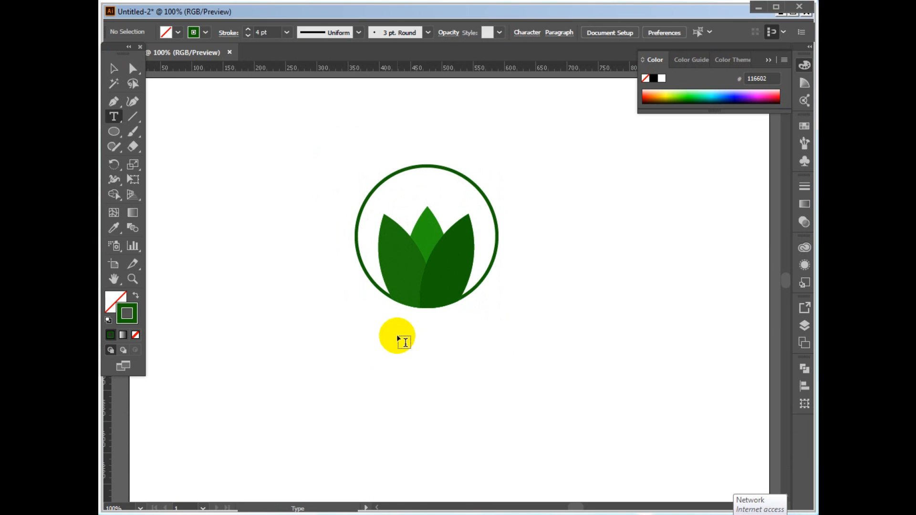
pyautogui.click(381, 328)
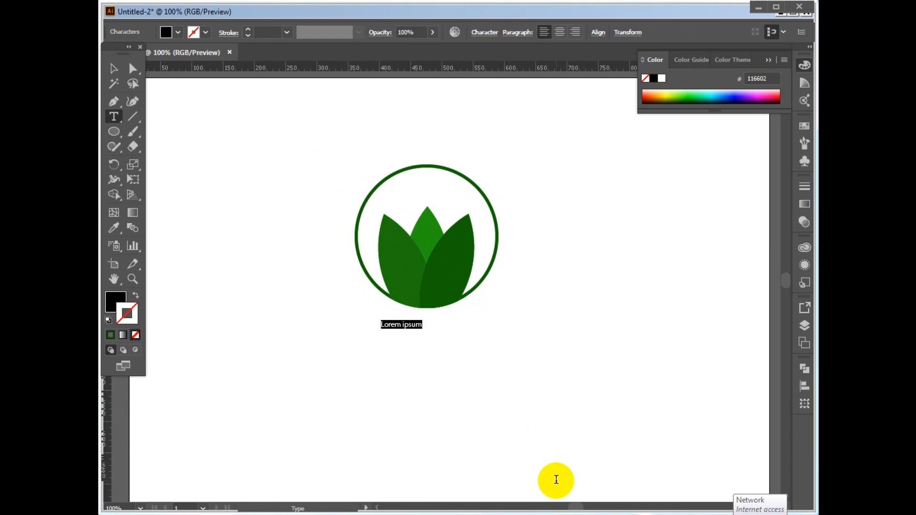
pyautogui.click(570, 513)
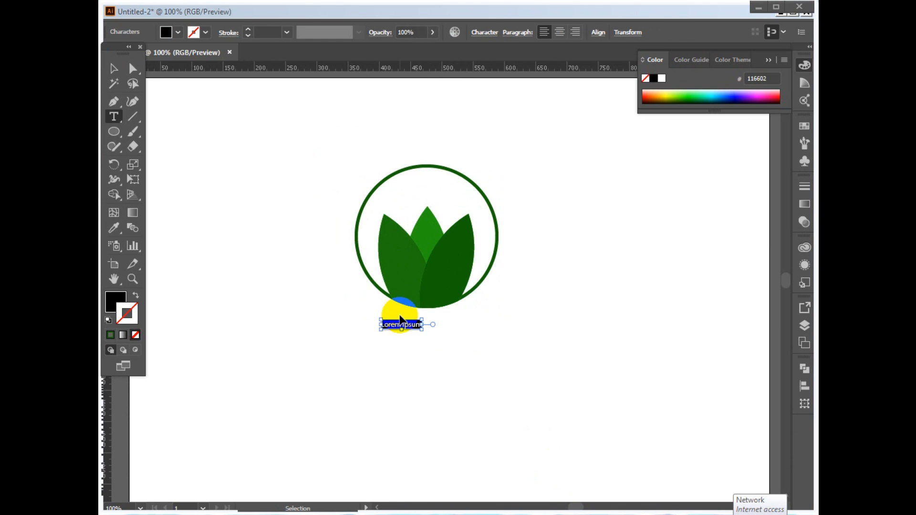
pyautogui.moveTo(402, 322); pyautogui.dragTo(415, 323)
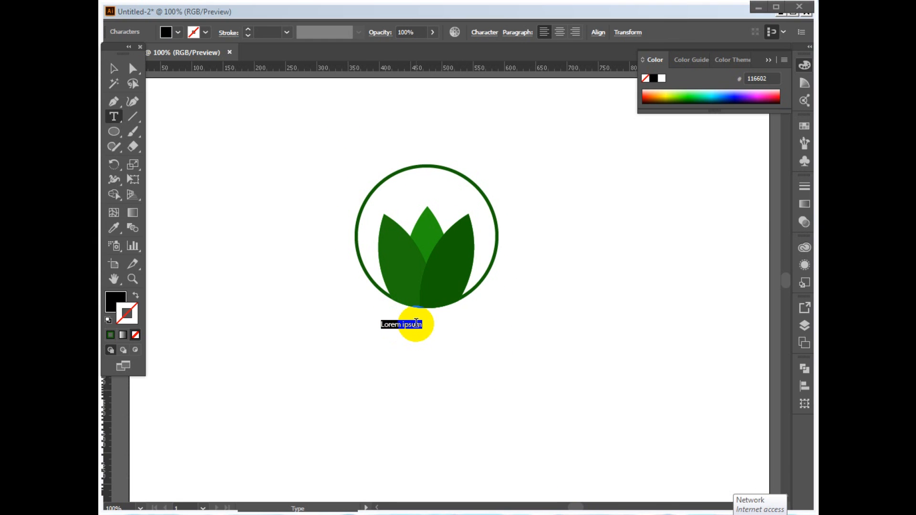
pyautogui.click(409, 326)
pyautogui.press('Escape')
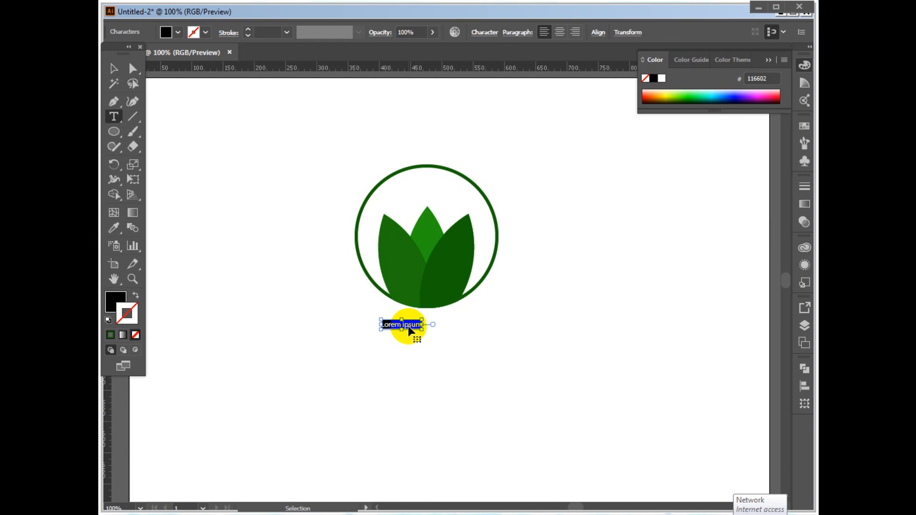
pyautogui.press('v')
pyautogui.moveTo(396, 331); pyautogui.dragTo(443, 330)
pyautogui.click(535, 323)
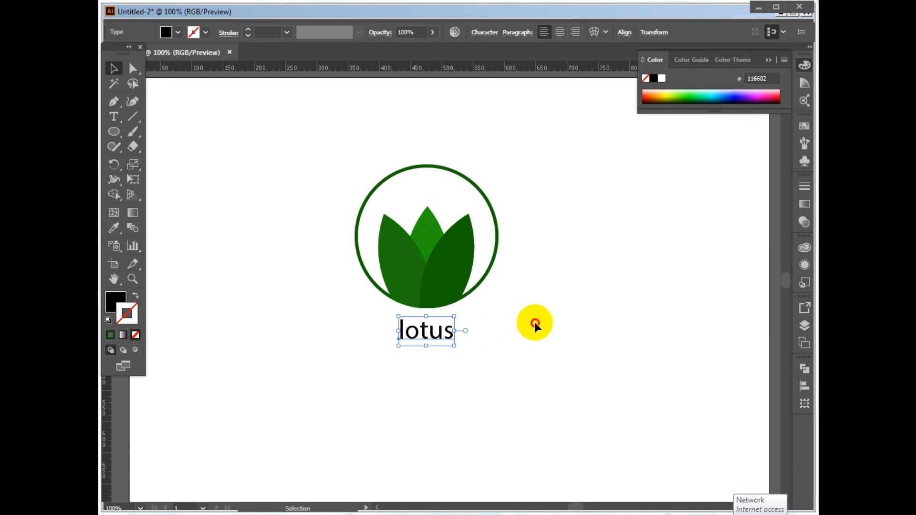
# - Change the font of the lotus text to Niagara Solid
pyautogui.click(405, 336)
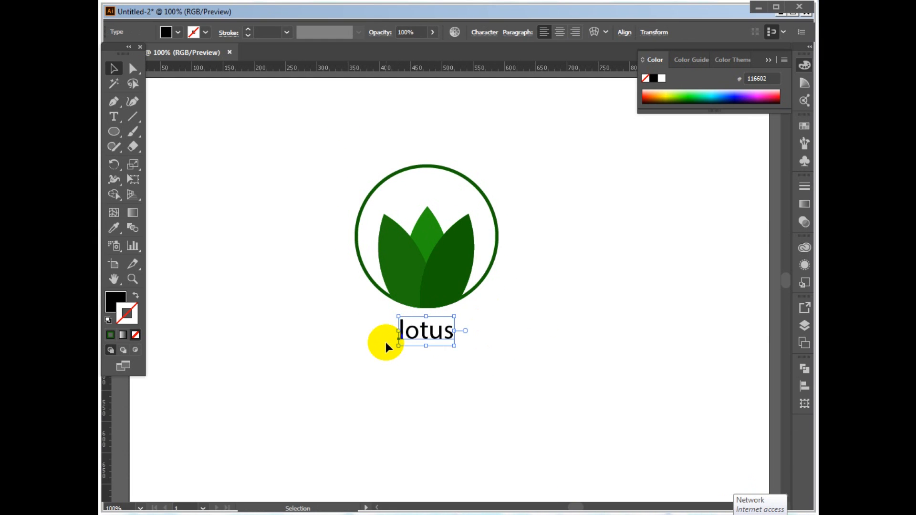
pyautogui.click(208, 12)
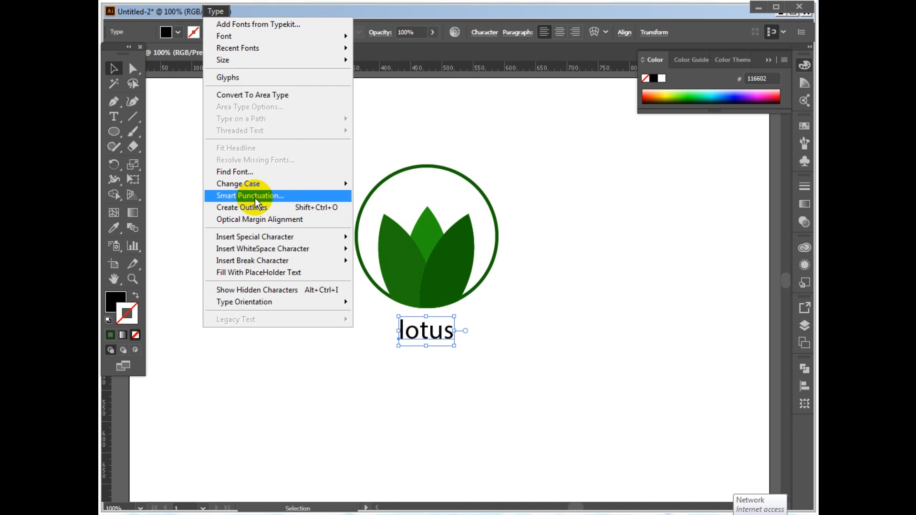
pyautogui.click(479, 38)
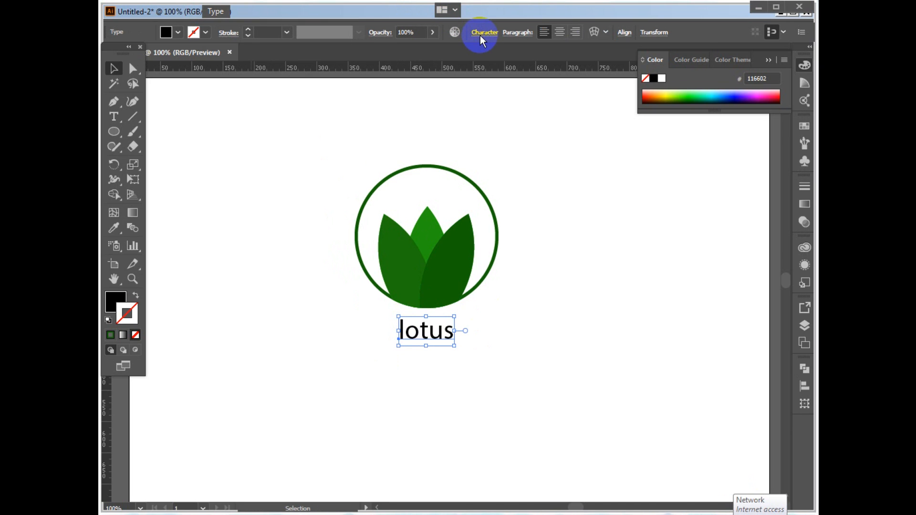
pyautogui.click(480, 37)
pyautogui.click(449, 67)
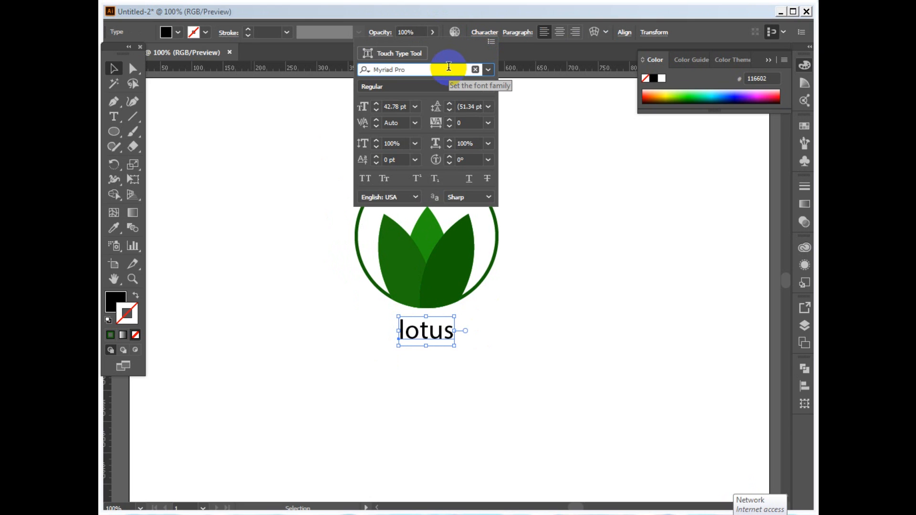
pyautogui.press('Down')
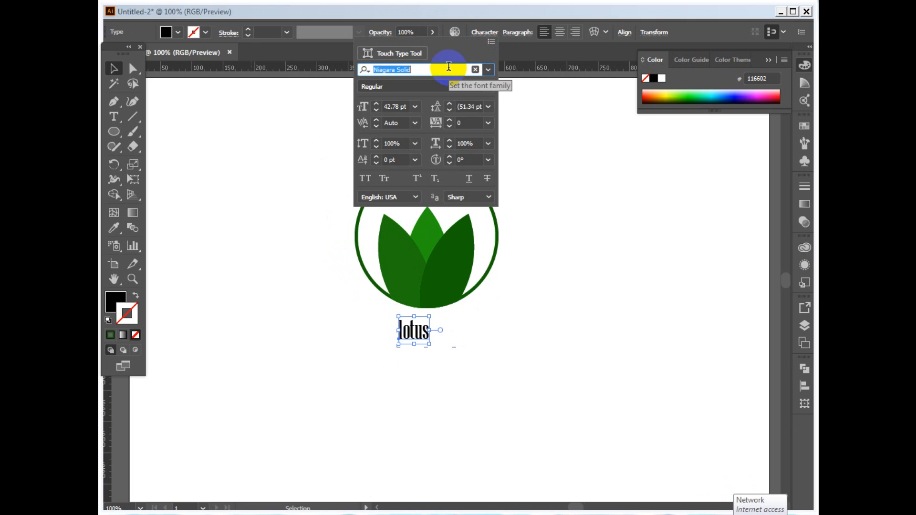
pyautogui.click(518, 354)
# - Change the case of the lotus text to Title Case
pyautogui.click(414, 331)
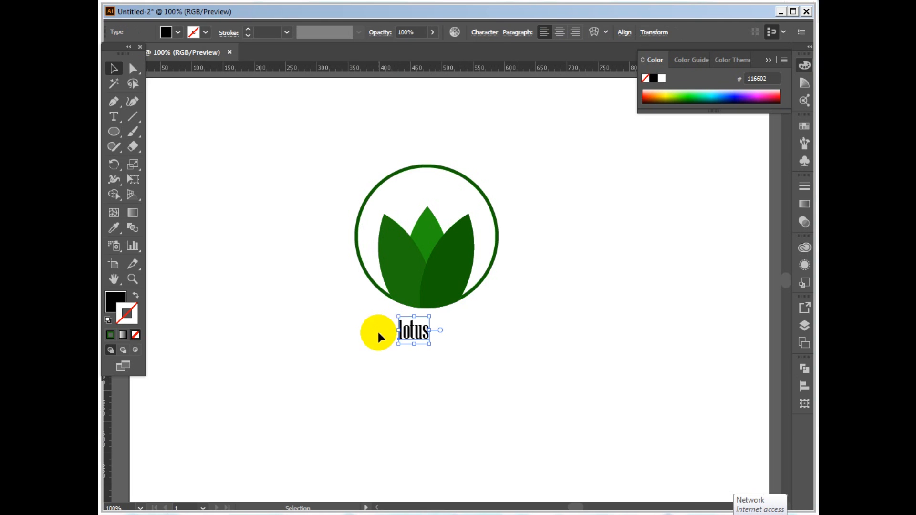
pyautogui.click(220, 12)
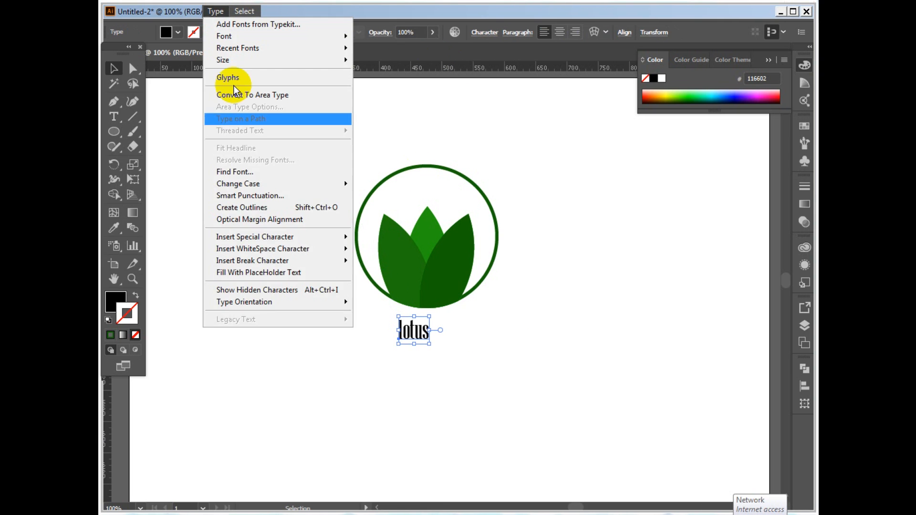
pyautogui.moveTo(288, 184)
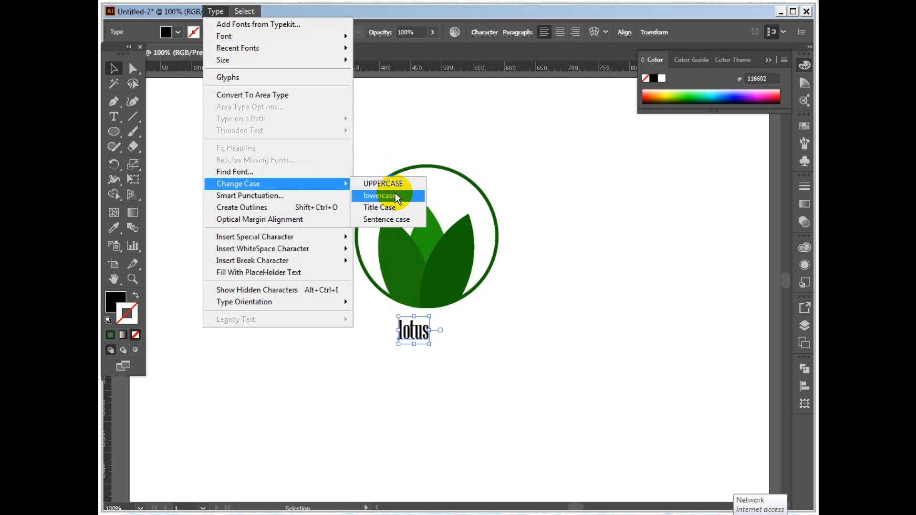
pyautogui.click(396, 206)
pyautogui.click(487, 337)
# - Enlarge the Lotus text, move it 10 px right and 10 px down below the circle, and select it together with the logo
pyautogui.moveTo(431, 335); pyautogui.dragTo(447, 353)
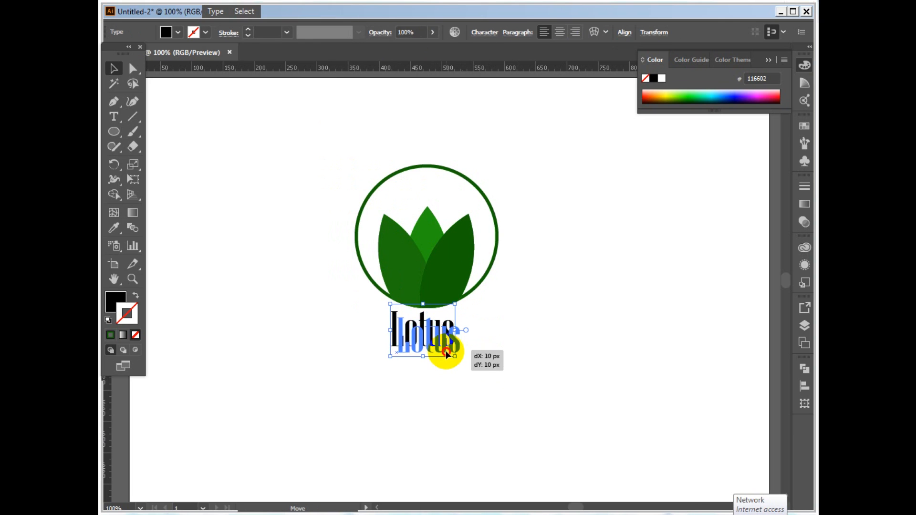
pyautogui.click(545, 347)
pyautogui.moveTo(554, 119); pyautogui.dragTo(363, 394)
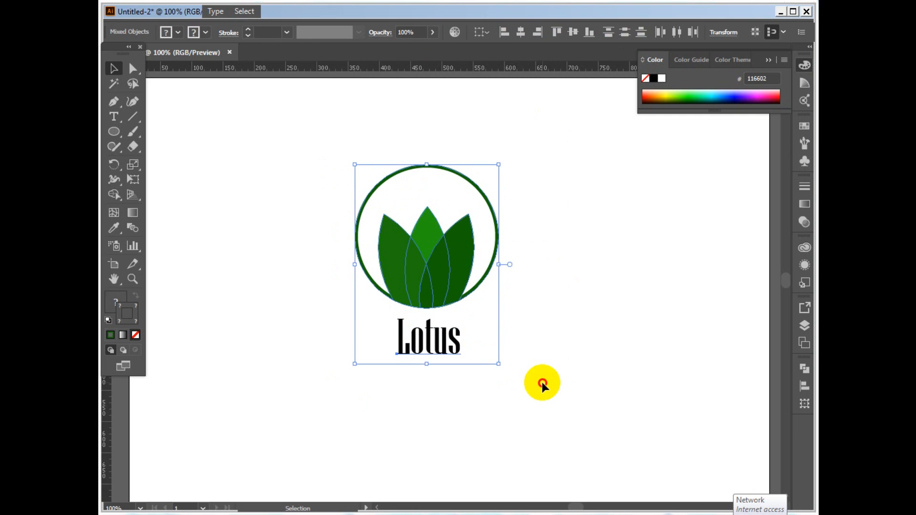
# - Set the fill of the Lotus text to dark grey 444444
pyautogui.click(542, 382)
pyautogui.click(411, 352)
pyautogui.doubleClick(123, 309)
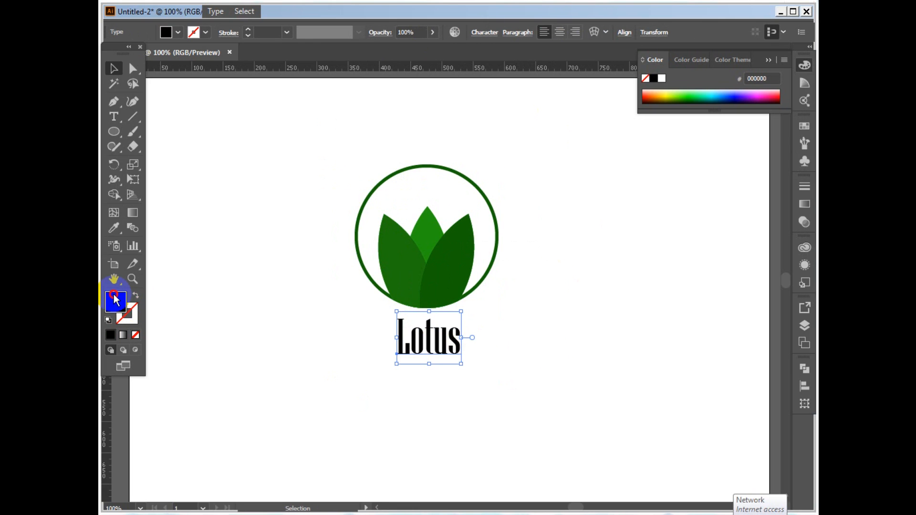
pyautogui.click(514, 302)
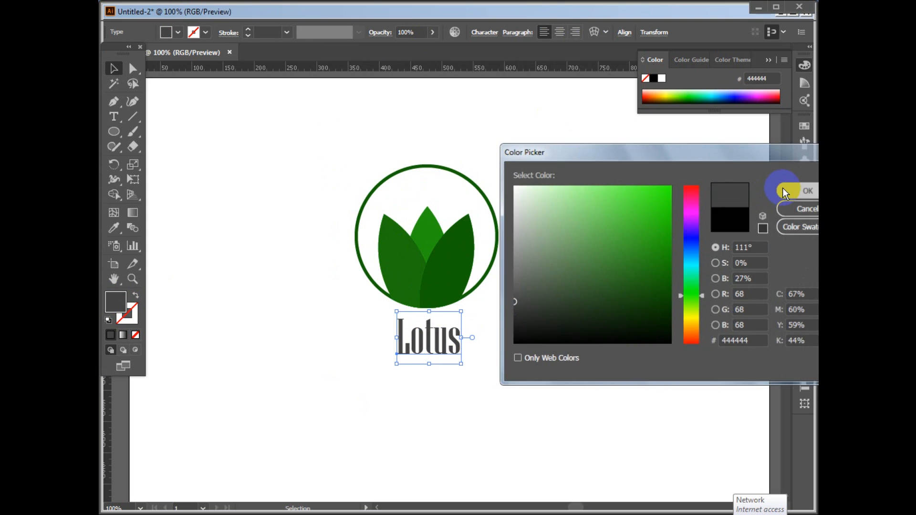
pyautogui.click(783, 189)
pyautogui.click(659, 308)
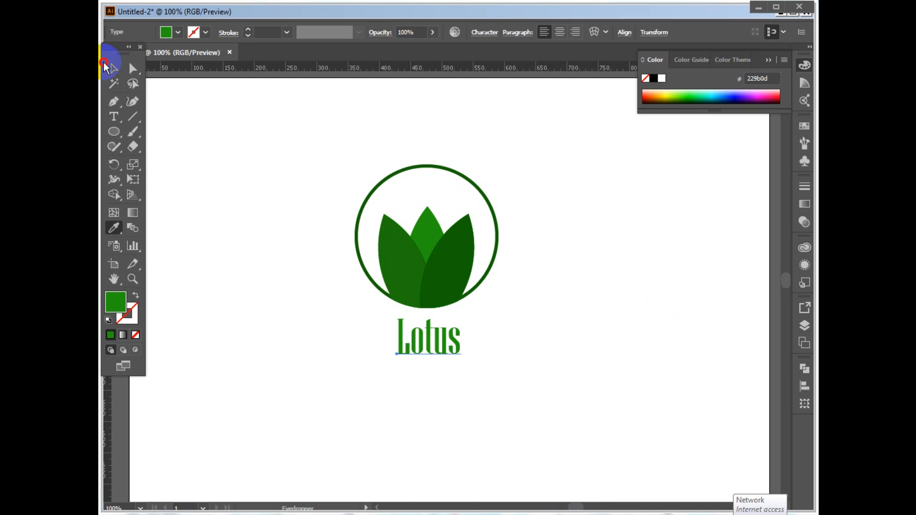
# - Recolour the Lotus text with the bright green 229b0d sampled from the centre petal
pyautogui.press('i')
pyautogui.click(287, 189)
pyautogui.click(419, 215)
pyautogui.click(110, 70)
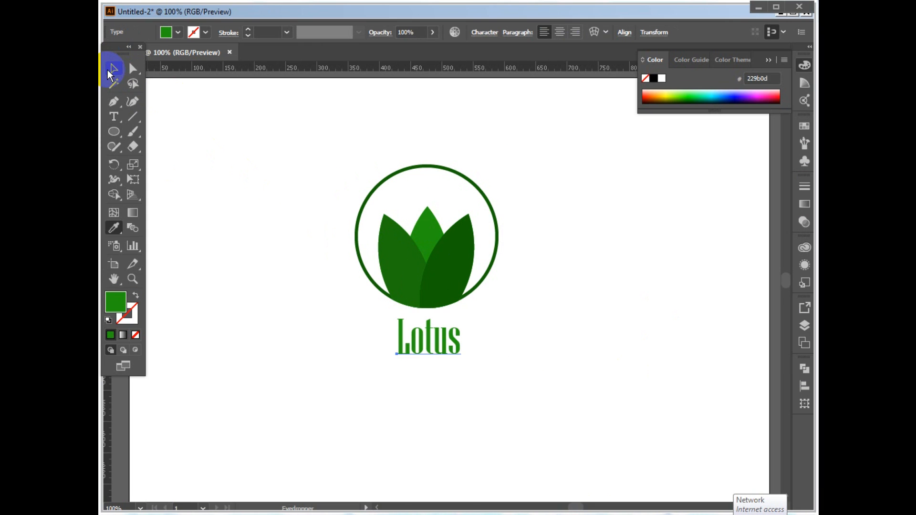
# - Select the logo with its Lotus text, move it near the artboard centre and enlarge it slightly in proportion
pyautogui.moveTo(253, 153); pyautogui.dragTo(624, 454)
pyautogui.keyDown('ctrl'); pyautogui.keyDown('alt'); pyautogui.click(499, 334); pyautogui.keyUp('alt'); pyautogui.keyUp('ctrl')
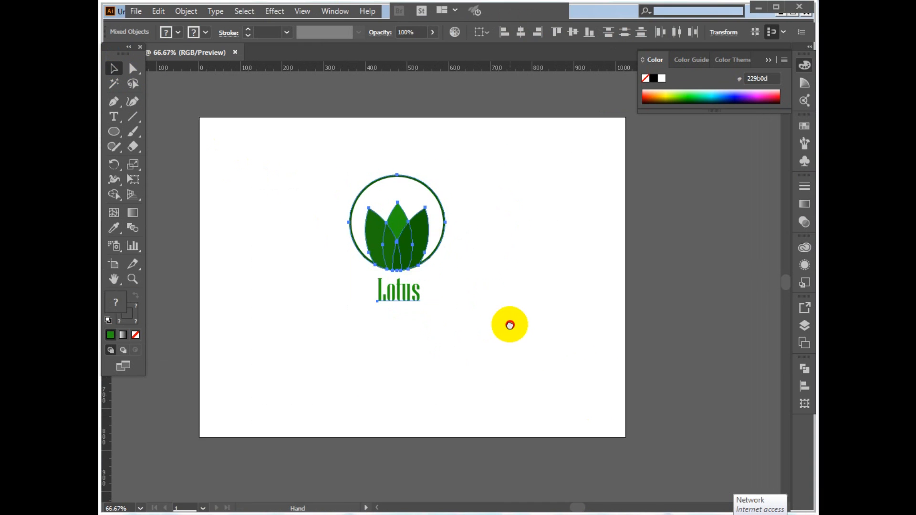
pyautogui.moveTo(509, 325); pyautogui.dragTo(536, 339)
pyautogui.moveTo(439, 259); pyautogui.dragTo(459, 293)
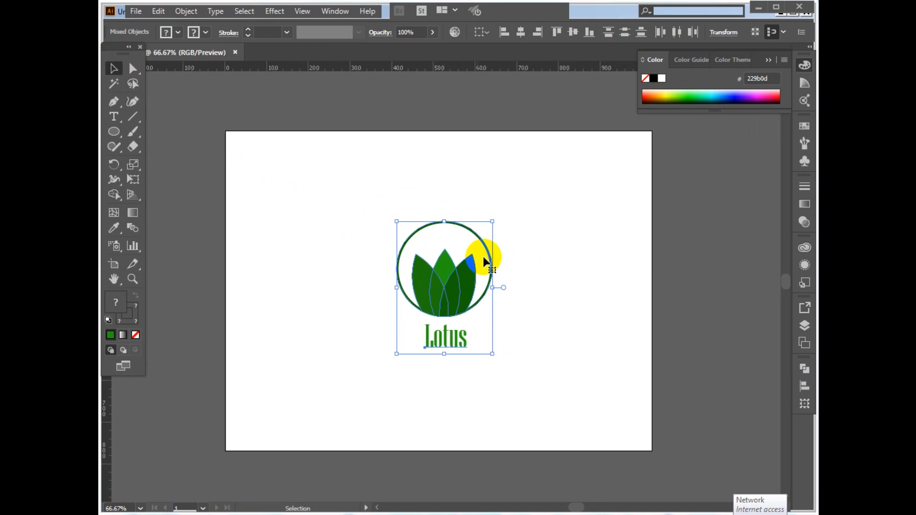
pyautogui.moveTo(492, 223); pyautogui.dragTo(428, 378)
pyautogui.click(563, 289)
# - Move the logo and text to the left half of the artboard and place a duplicate beside it on the right
pyautogui.moveTo(466, 291); pyautogui.dragTo(357, 302)
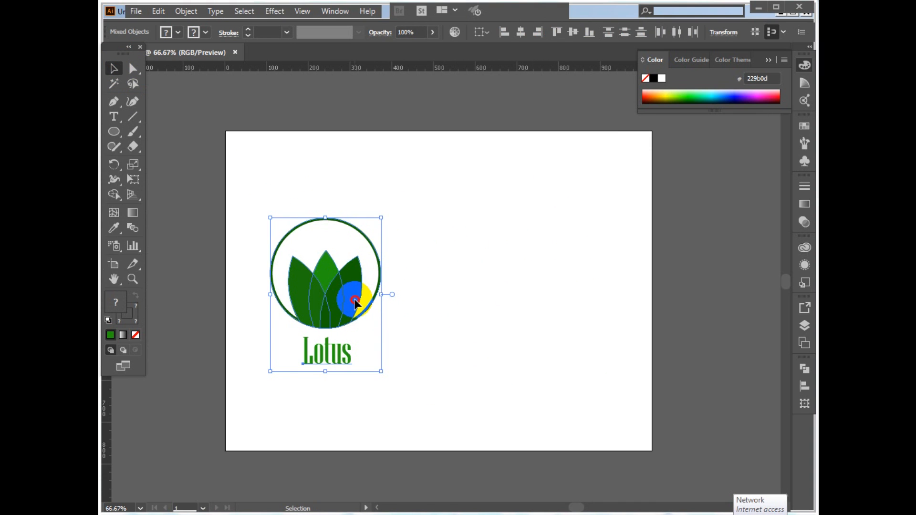
pyautogui.moveTo(356, 301)
pyautogui.mouseDown()
pyautogui.moveTo(382, 298)
pyautogui.moveTo(589, 374)
pyautogui.moveTo(536, 379)
pyautogui.moveTo(548, 321)
pyautogui.moveTo(406, 335)
pyautogui.moveTo(343, 358)
pyautogui.moveTo(351, 315)
pyautogui.mouseUp()
pyautogui.click(407, 371)
# - Ungroup the left logo's circle and petals so they can be edited individually
pyautogui.click(364, 358)
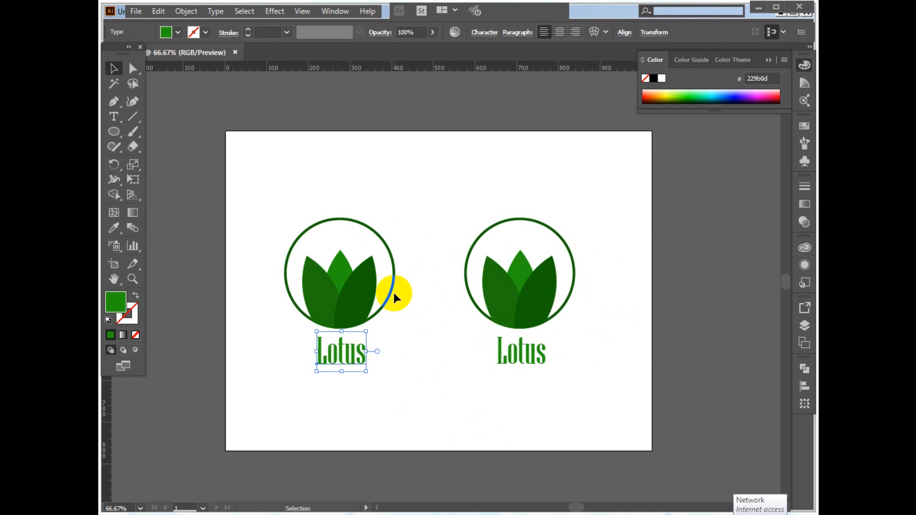
pyautogui.click(364, 283)
pyautogui.rightClick(363, 285)
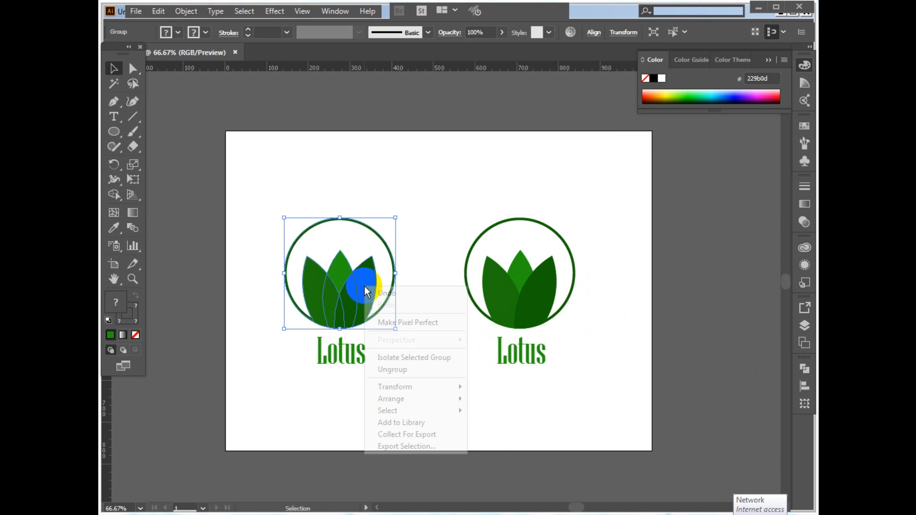
pyautogui.click(407, 367)
pyautogui.click(382, 322)
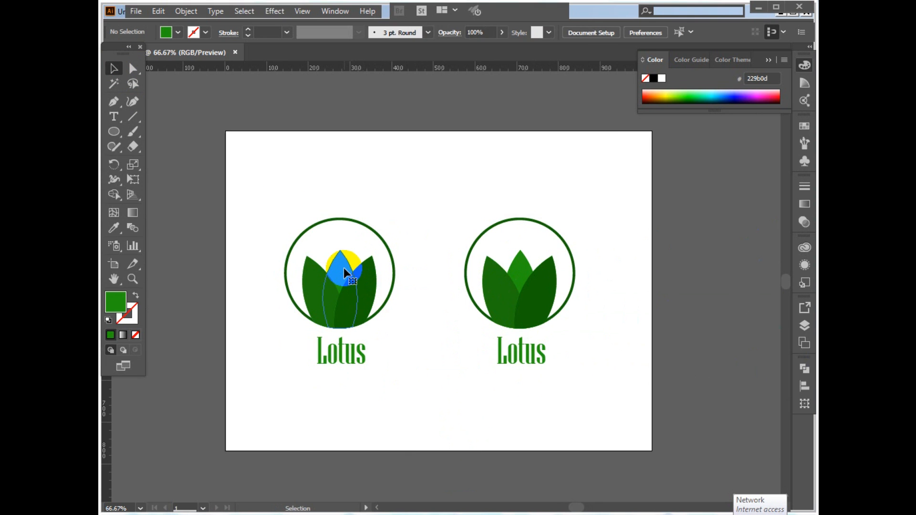
# - Recolour the left logo's right petal with the bright green 229b0d sampled from its centre petal
pyautogui.click(343, 267)
pyautogui.click(358, 272)
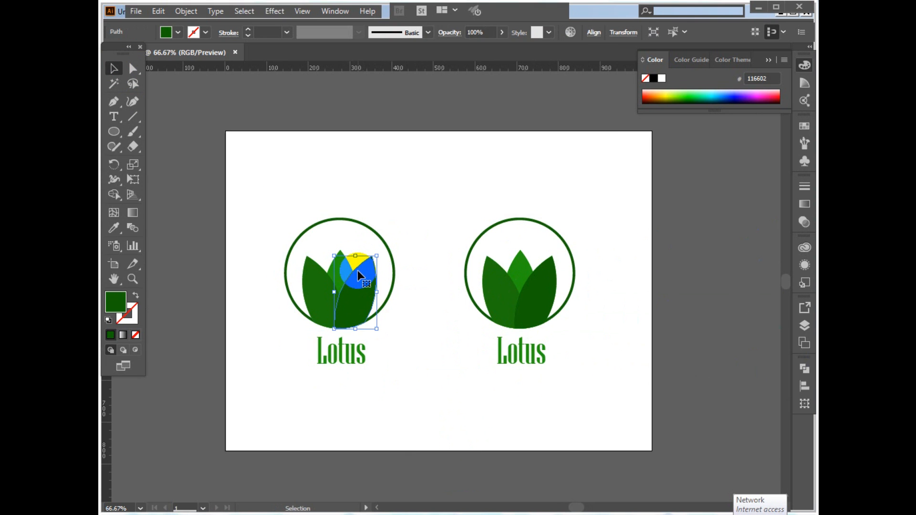
pyautogui.press('i')
pyautogui.click(344, 265)
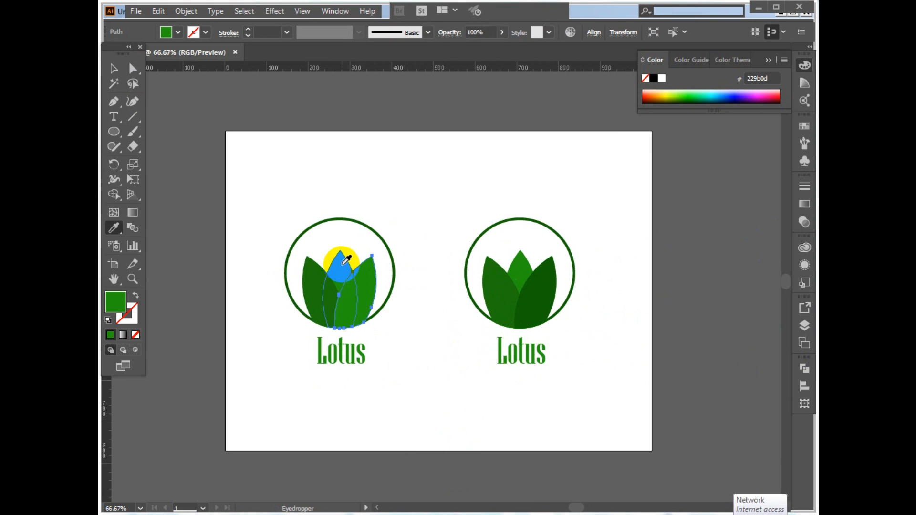
pyautogui.press('v')
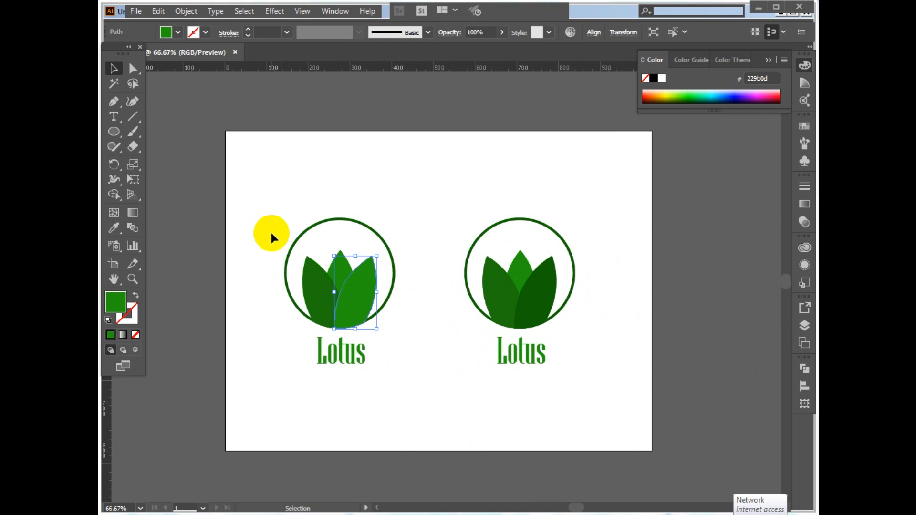
pyautogui.click(345, 274)
pyautogui.click(347, 200)
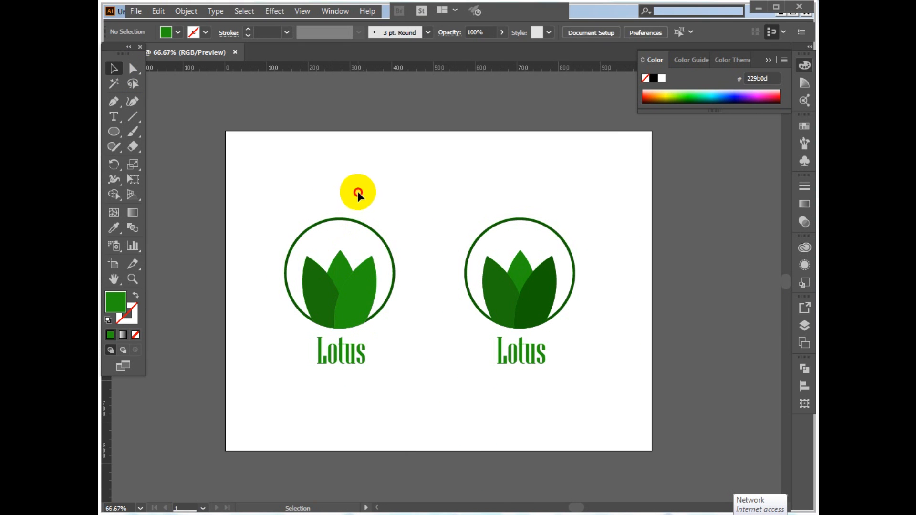
# - Recolour the left logo's centre petal with the darker green 1c770c sampled from the other logo's left petal
pyautogui.click(338, 258)
pyautogui.press('i')
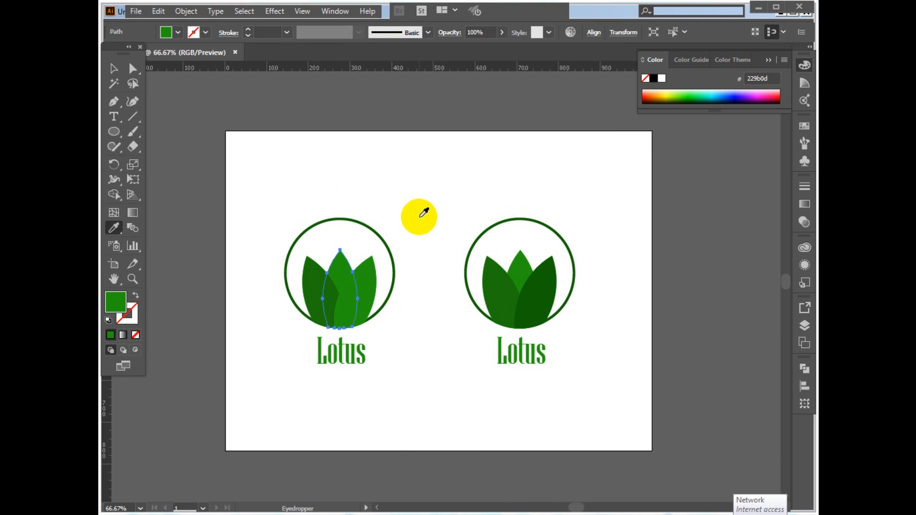
pyautogui.click(489, 270)
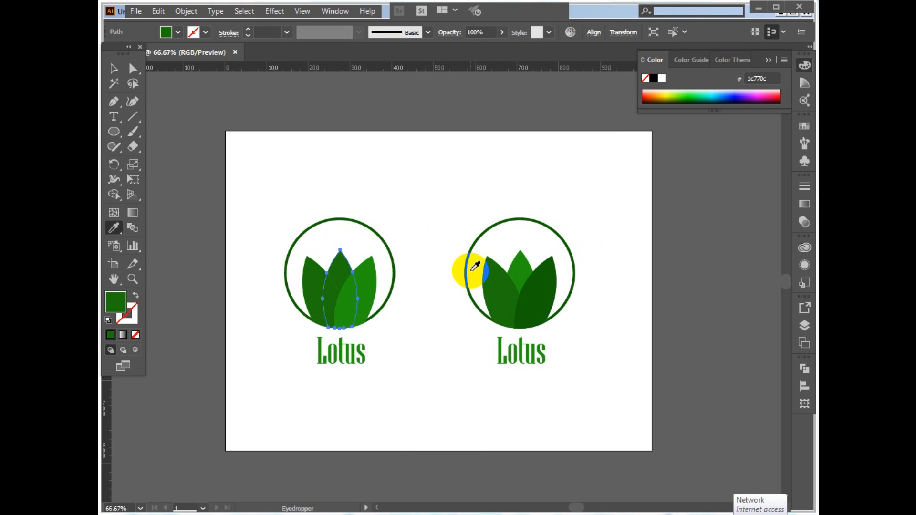
pyautogui.press('v')
# - Recolour the left logo's left petal with the bright green 229b0d sampled from its right petal
pyautogui.click(315, 289)
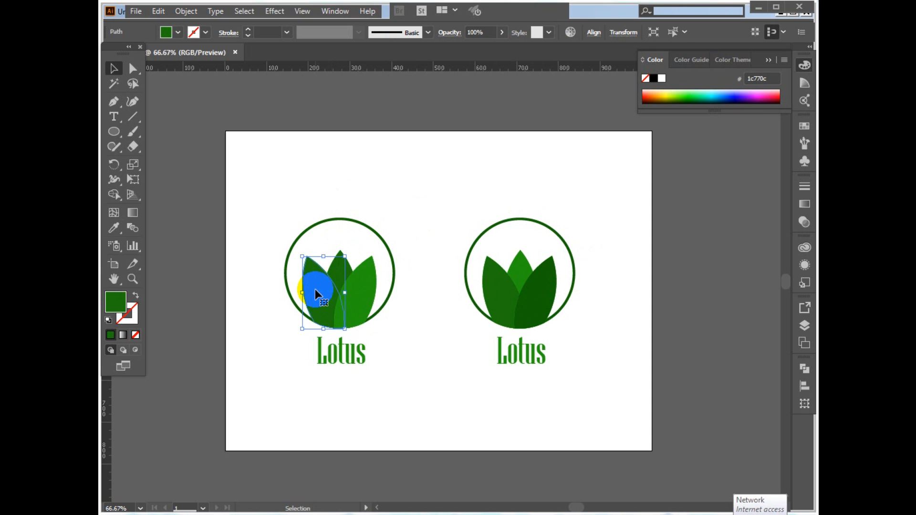
pyautogui.press('i')
pyautogui.click(356, 284)
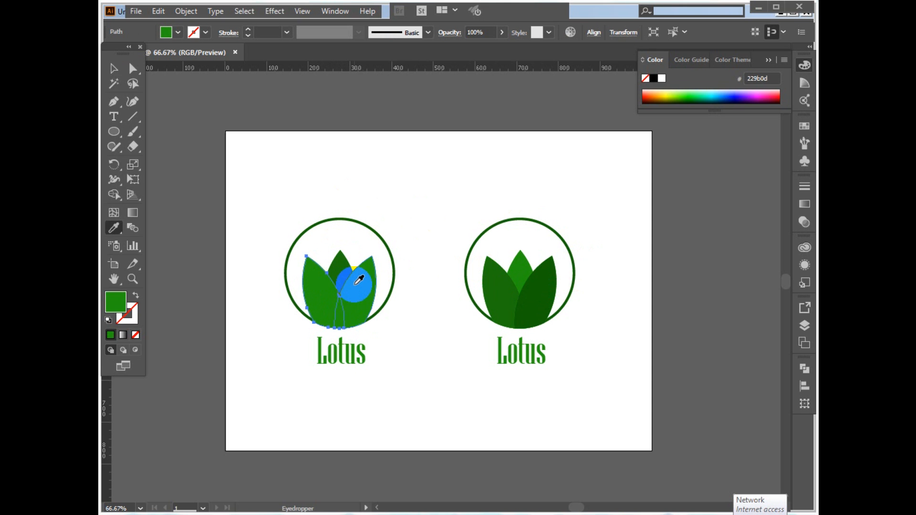
pyautogui.press('v')
# - Bring the left logo's centre petal to the front of the other petals
pyautogui.click(343, 264)
pyautogui.rightClick(345, 264)
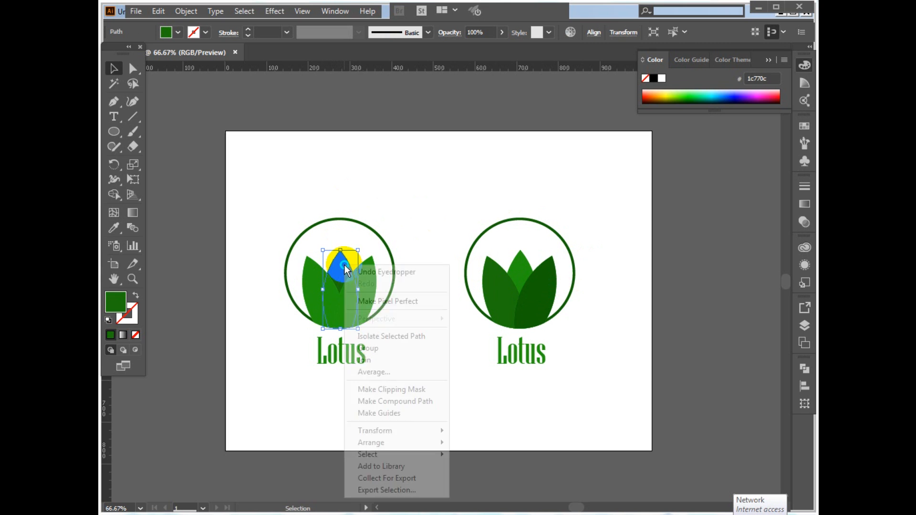
pyautogui.moveTo(435, 444)
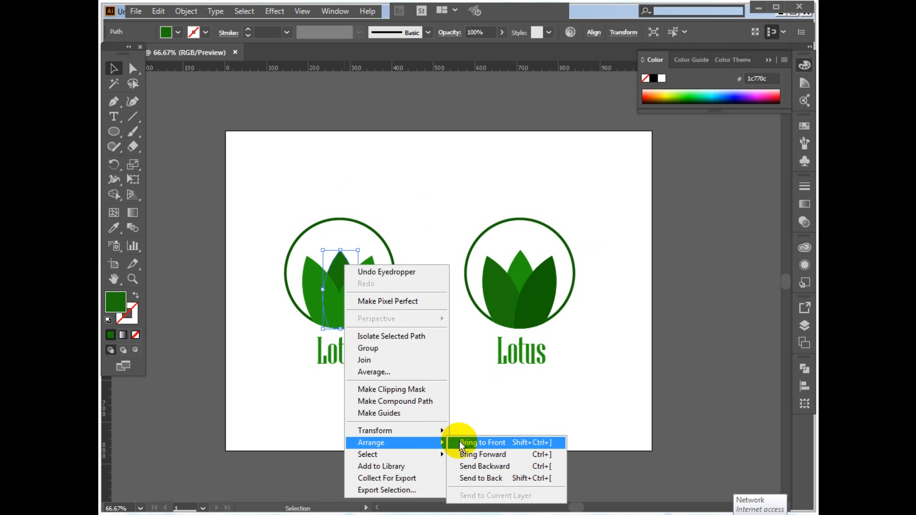
pyautogui.click(464, 444)
pyautogui.click(463, 414)
# - Select the right logo with its Lotus text and move it slightly further right to widen the gap
pyautogui.press('z')
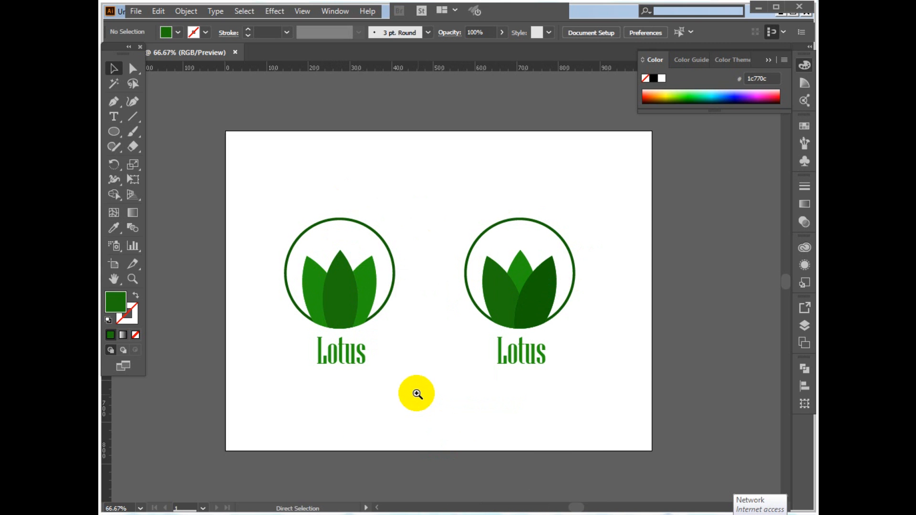
pyautogui.press('v')
pyautogui.moveTo(431, 158); pyautogui.dragTo(603, 445)
pyautogui.moveTo(534, 310); pyautogui.dragTo(555, 310)
pyautogui.click(440, 269)
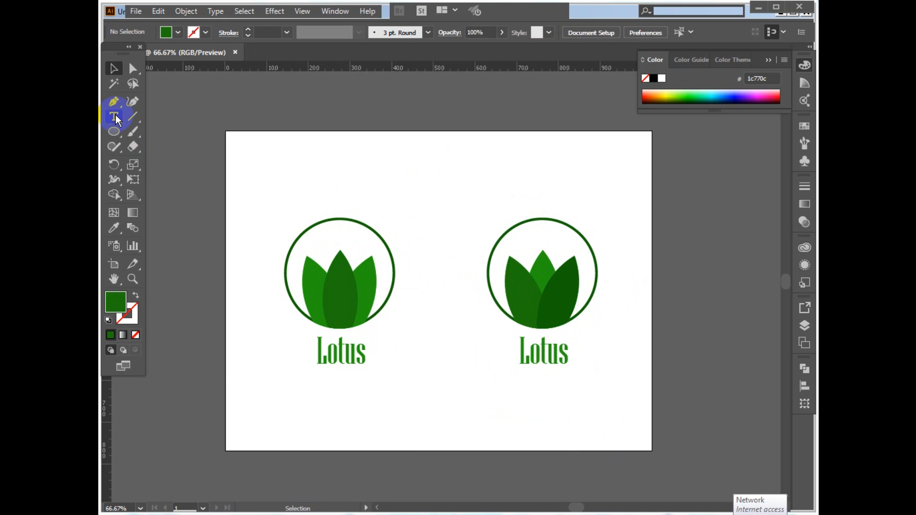